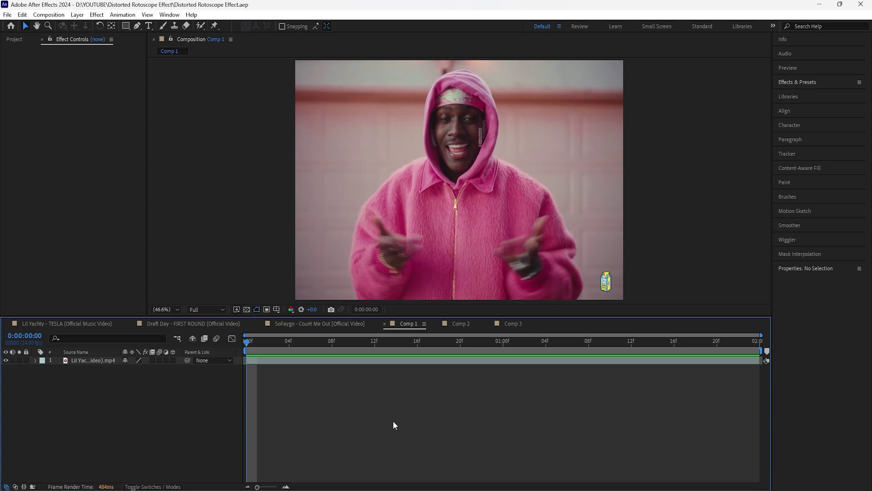
Step: Preview the clip, mask the man in the pink hoodie with the Roto Brush, and freeze the propagation
{"action": "key", "text": "space"}
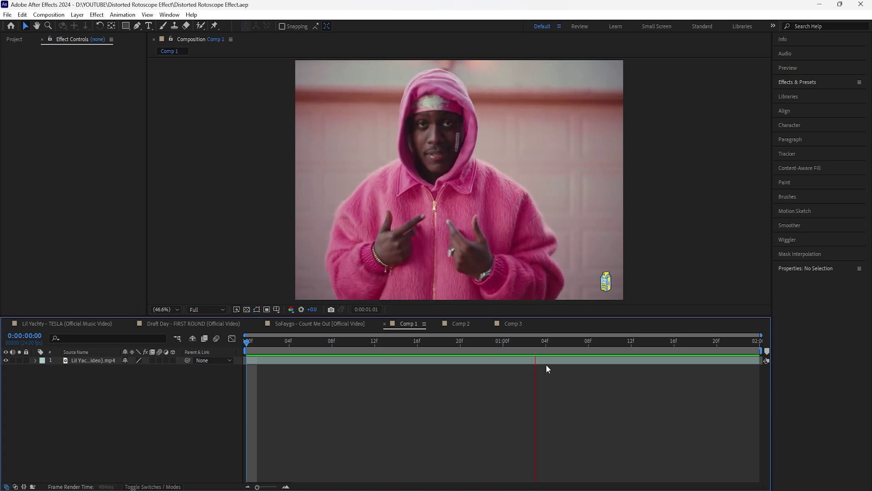
{"action": "key", "text": "space"}
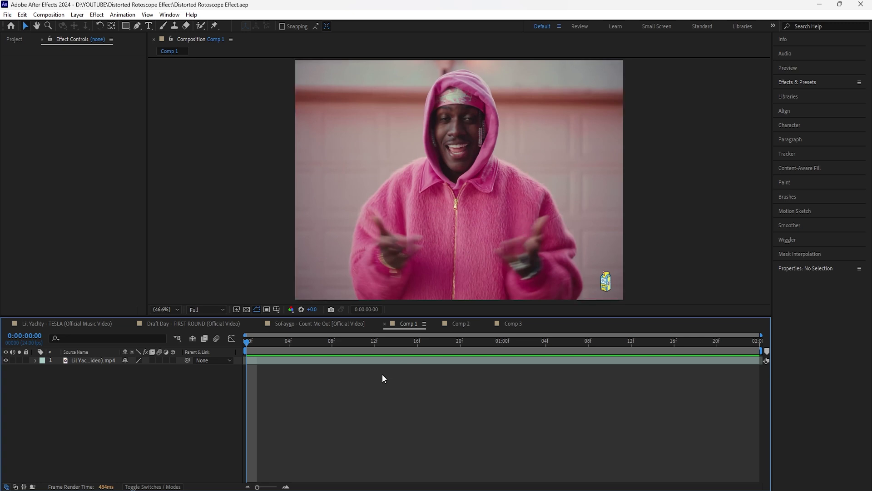
{"action": "left_click", "coordinate": [104, 360]}
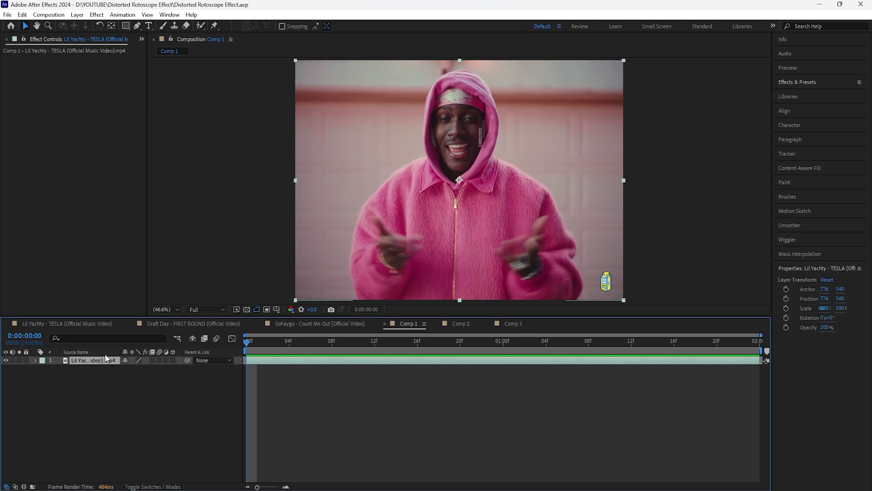
{"action": "left_click", "coordinate": [200, 26]}
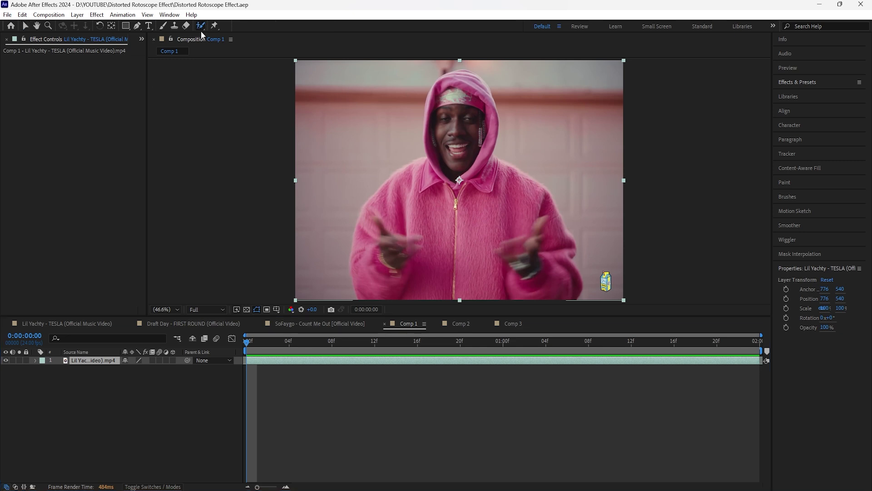
{"action": "double_click", "coordinate": [97, 362]}
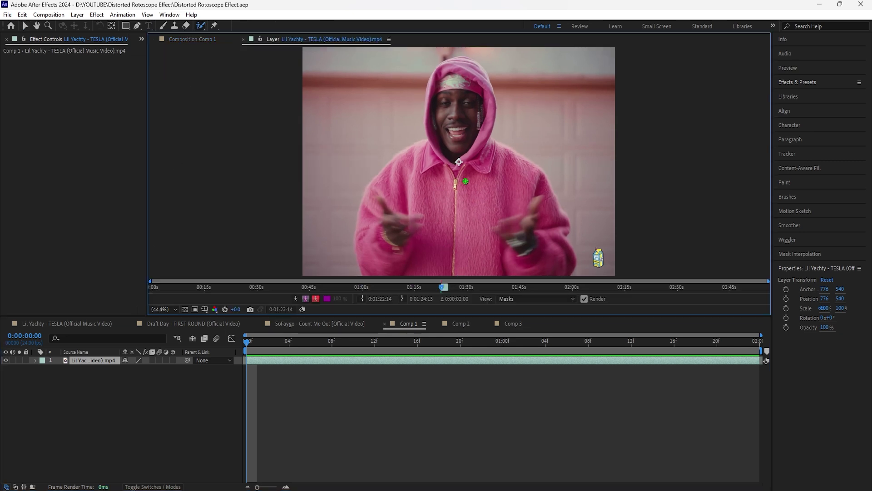
{"action": "mouse_move", "coordinate": [466, 177]}
{"action": "left_mouse_down"}
{"action": "mouse_move", "coordinate": [502, 177]}
{"action": "mouse_move", "coordinate": [487, 176]}
{"action": "mouse_move", "coordinate": [462, 152]}
{"action": "mouse_move", "coordinate": [472, 173]}
{"action": "left_mouse_up"}
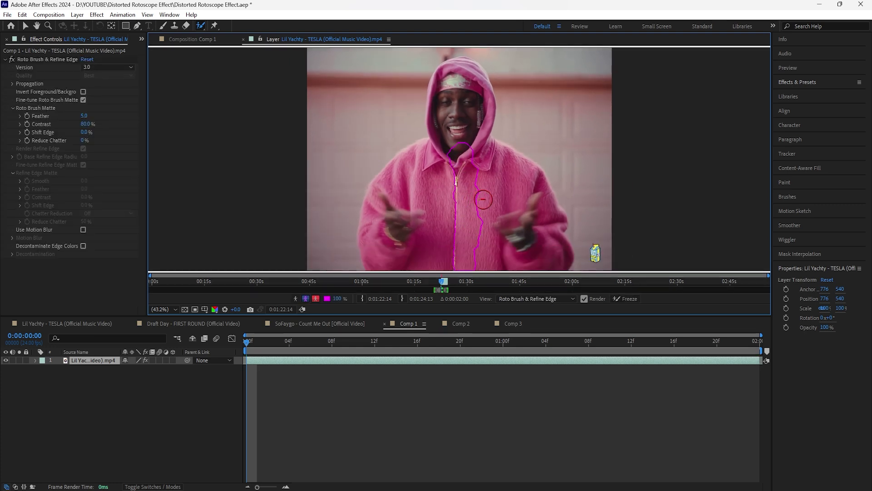
{"action": "left_click_drag", "start_coordinate": [485, 173], "coordinate": [466, 195]}
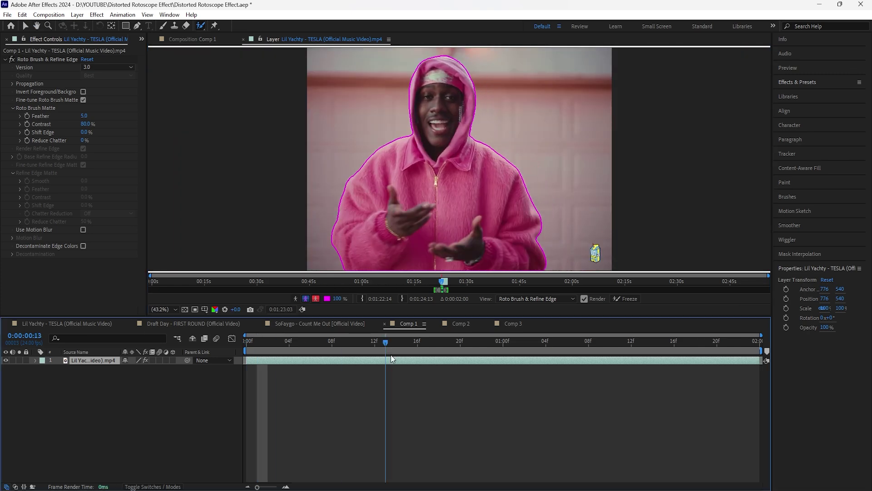
{"action": "key", "text": "space"}
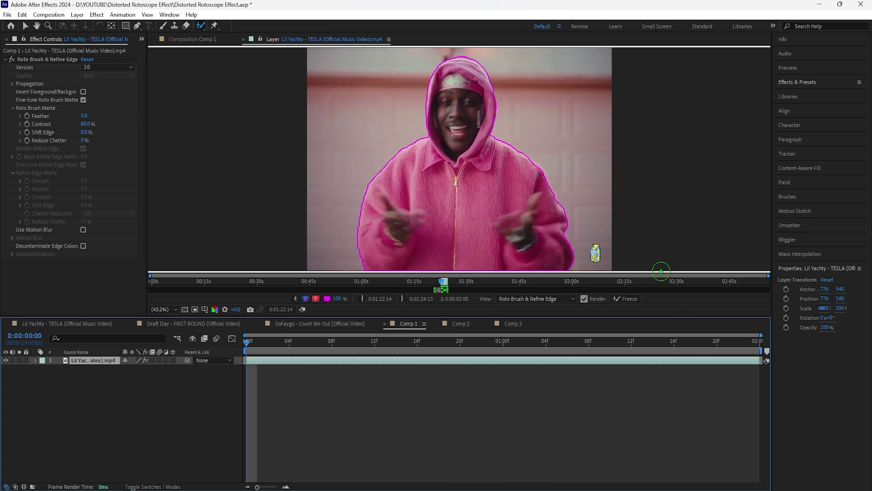
{"action": "left_click", "coordinate": [631, 300]}
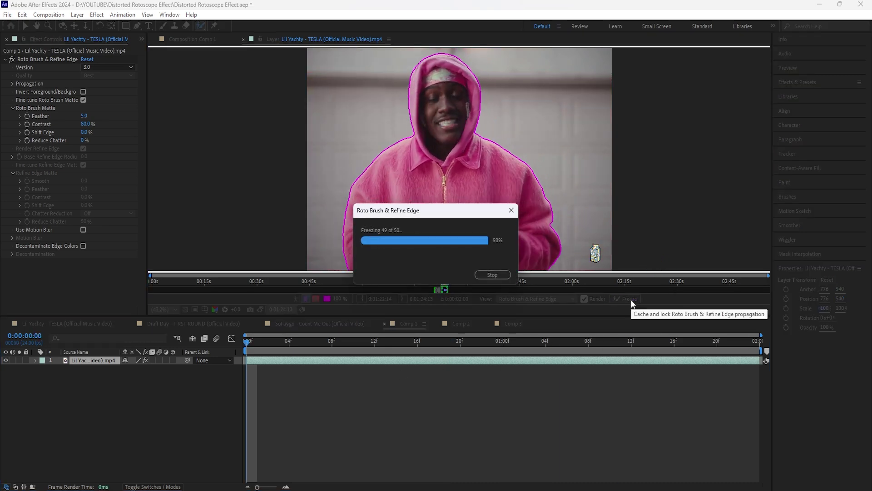
Step: Refine the cutout's edge in Comp 1 with a Roto Brush Matte Feather of 11 and a Shift Edge of -60%
{"action": "left_click", "coordinate": [203, 40]}
{"action": "left_click_drag", "start_coordinate": [247, 348], "coordinate": [215, 341]}
{"action": "left_click", "coordinate": [247, 310]}
{"action": "left_click", "coordinate": [246, 310]}
{"action": "left_click_drag", "start_coordinate": [86, 118], "coordinate": [62, 139]}
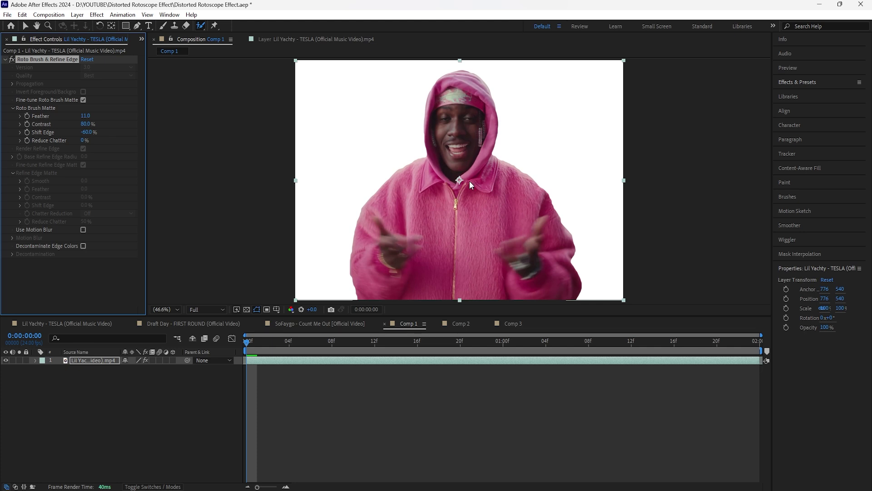
Step: Duplicate the video layer and delete the Roto Brush & Refine Edge effect from the lower copy
{"action": "left_click", "coordinate": [98, 360]}
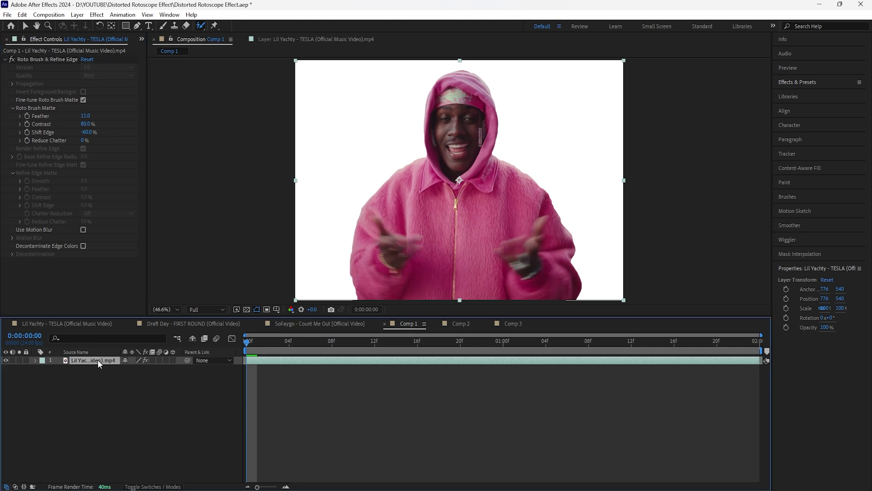
{"action": "key", "text": "ctrl+d"}
{"action": "left_click", "coordinate": [101, 366]}
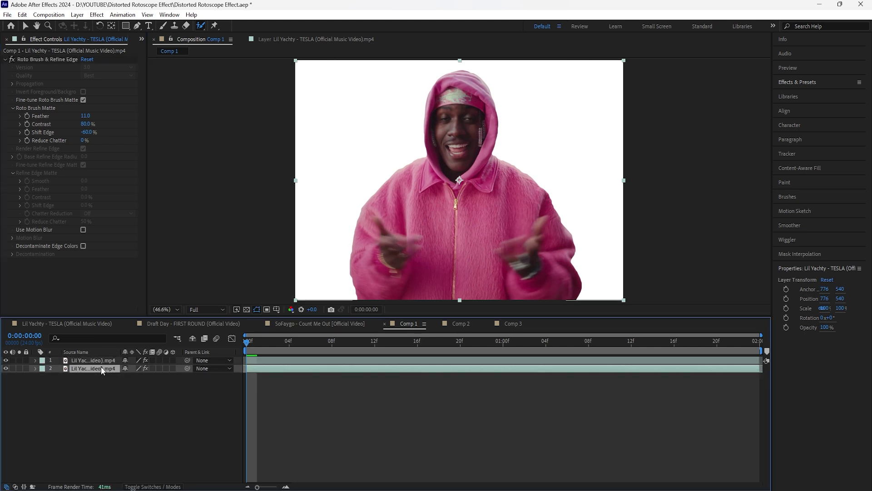
{"action": "left_click", "coordinate": [50, 59]}
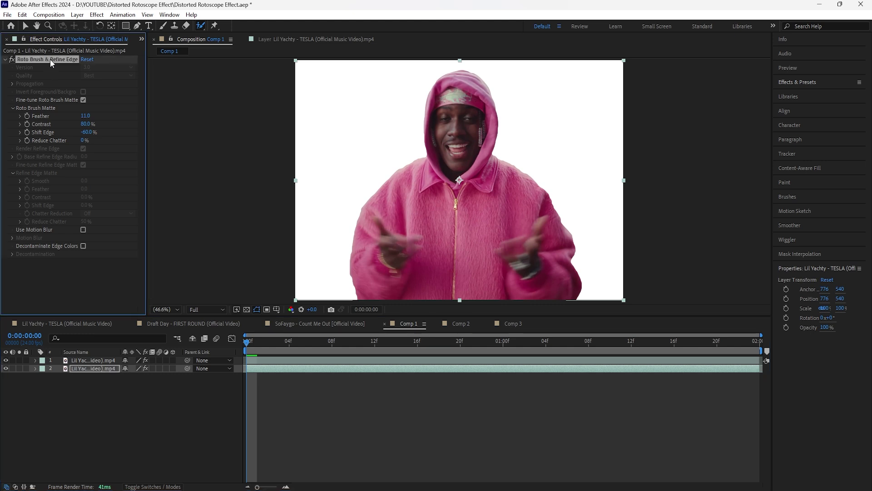
{"action": "key", "text": "Delete"}
Step: Rename the upper cutout layer as BOAT and the lower full-frame layer as BG
{"action": "right_click", "coordinate": [98, 361]}
{"action": "left_click", "coordinate": [150, 334]}
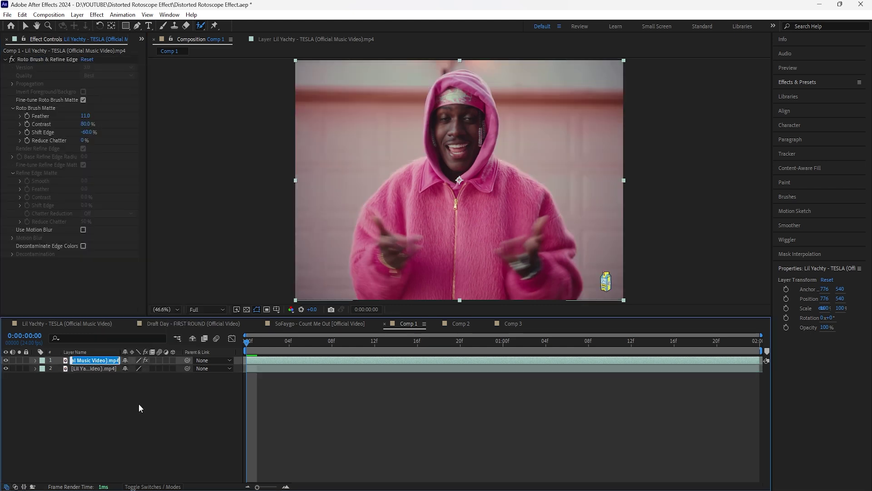
{"action": "type", "text": "BOAT"}
{"action": "key", "text": "Tab"}
{"action": "type", "text": "BG"}
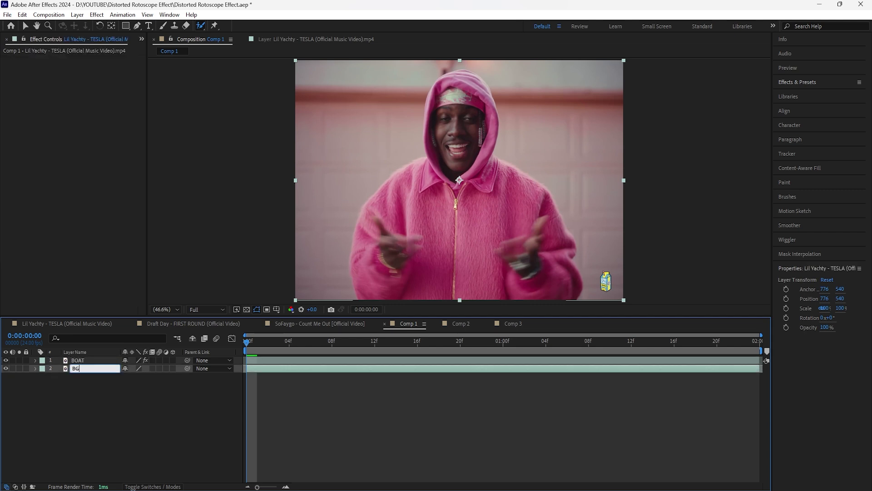
{"action": "key", "text": "Return"}
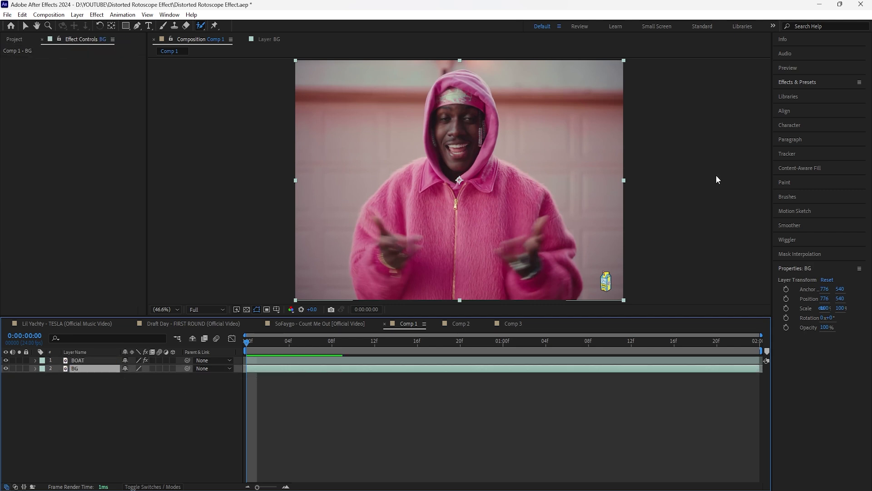
Step: Find the Transform effect under Distort and apply it to the BG layer
{"action": "left_click", "coordinate": [823, 86]}
{"action": "left_click", "coordinate": [819, 93]}
{"action": "type", "text": "transfo"}
{"action": "double_click", "coordinate": [817, 161]}
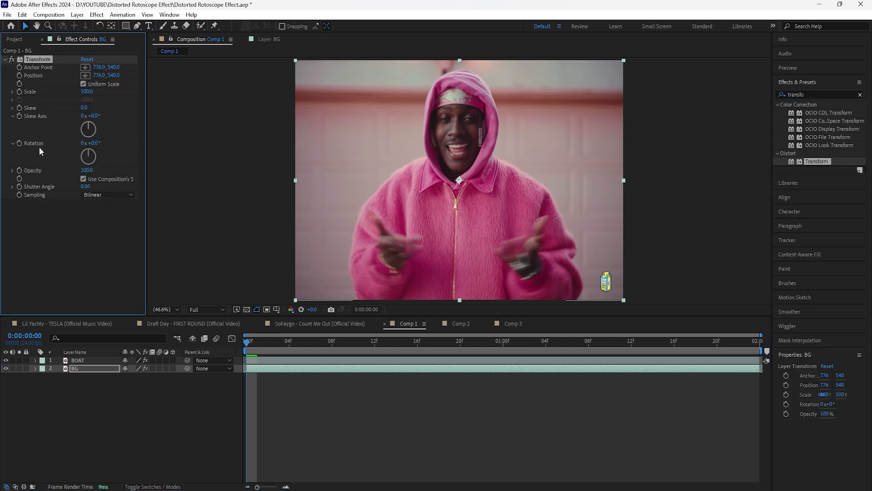
Step: Add Scale and Rotation keyframes for BG's Transform effect at 0:00:00:06 and reveal them in the timeline
{"action": "left_click", "coordinate": [251, 346]}
{"action": "left_click_drag", "start_coordinate": [252, 345], "coordinate": [310, 350]}
{"action": "left_click", "coordinate": [20, 91]}
{"action": "left_click", "coordinate": [20, 144]}
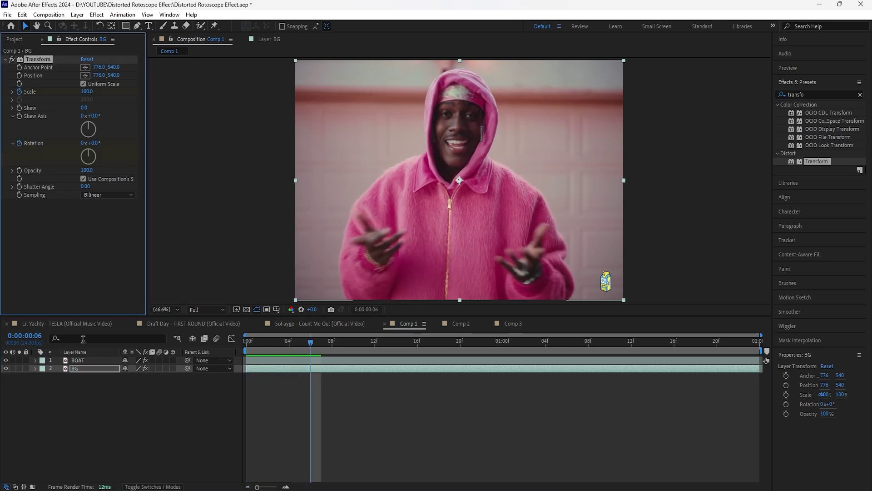
{"action": "left_click", "coordinate": [89, 370]}
{"action": "key", "text": "u"}
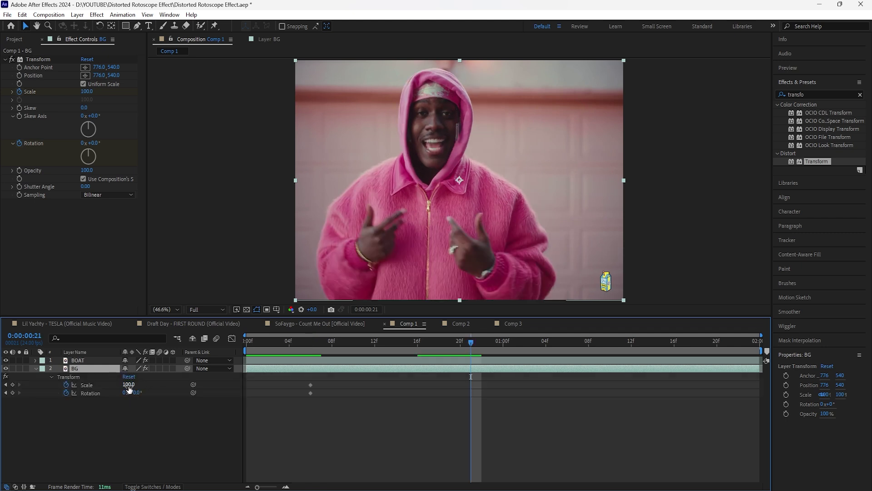
Step: At 0:00:00:21, set BG's Transform effect to Scale 45 and Rotation 135°, and check the composition against the transparency grid
{"action": "left_click", "coordinate": [129, 385]}
{"action": "type", "text": "45"}
{"action": "key", "text": "Return"}
{"action": "left_click_drag", "start_coordinate": [136, 393], "coordinate": [207, 396]}
{"action": "left_click", "coordinate": [144, 394]}
{"action": "type", "text": "135"}
{"action": "key", "text": "Return"}
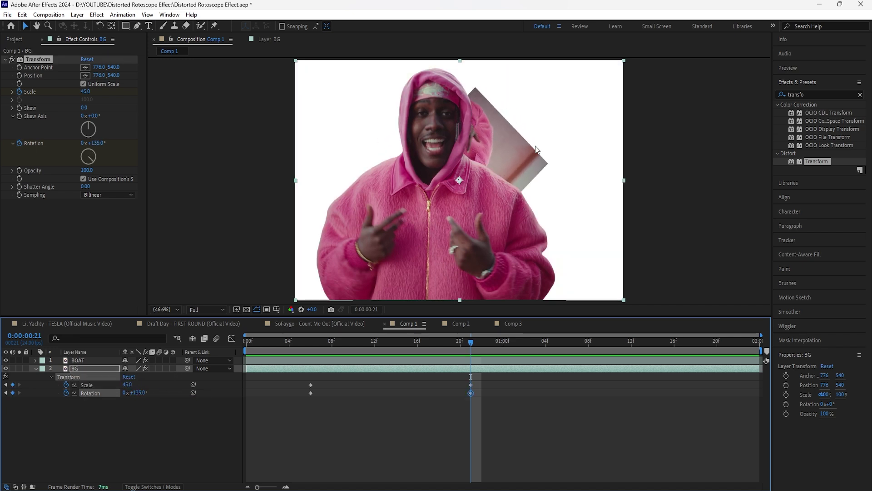
{"action": "left_click", "coordinate": [247, 309]}
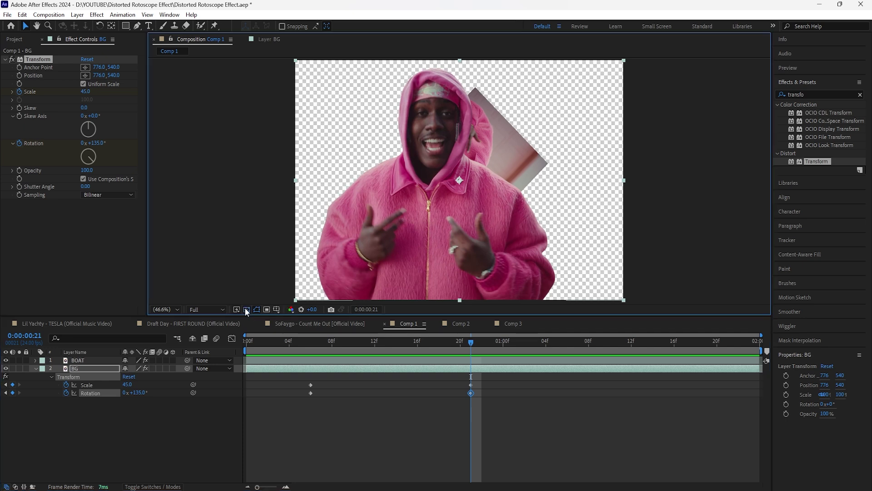
{"action": "left_click", "coordinate": [247, 309]}
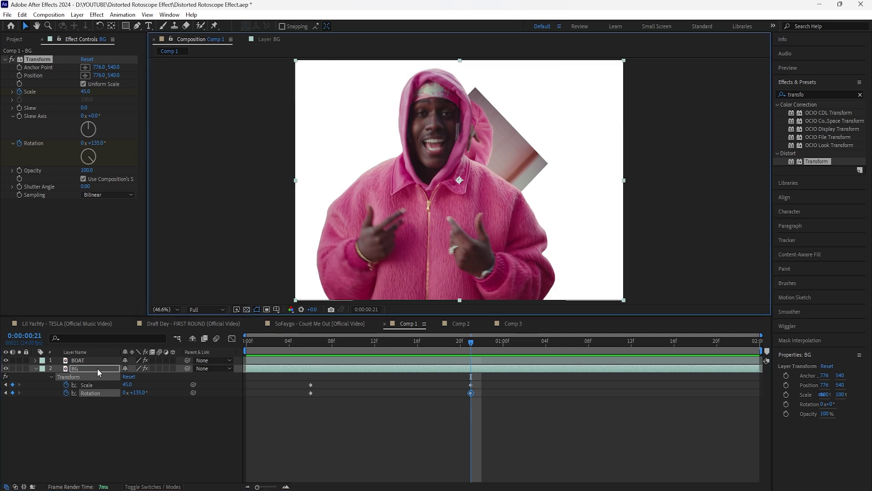
Step: Apply the Motion Tile effect to BG and place it above the Transform effect
{"action": "left_click", "coordinate": [100, 369]}
{"action": "left_click", "coordinate": [860, 94]}
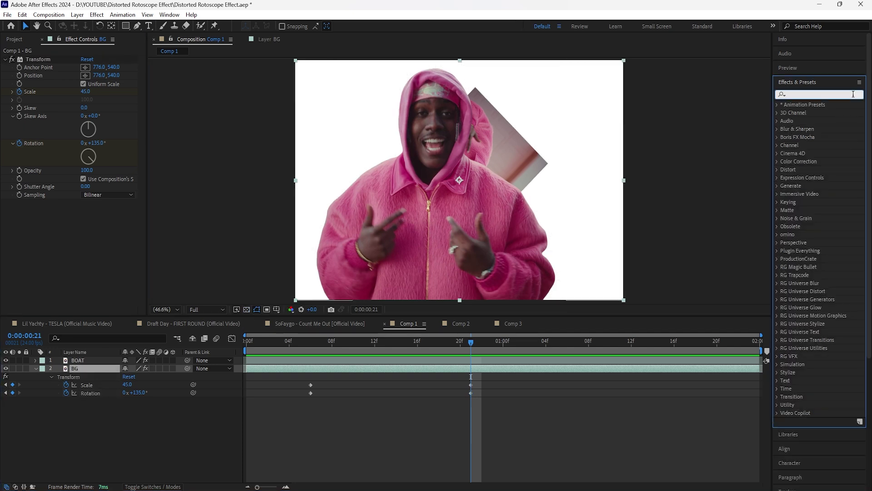
{"action": "type", "text": "motion"}
{"action": "left_click_drag", "start_coordinate": [810, 210], "coordinate": [58, 112]}
{"action": "left_click_drag", "start_coordinate": [47, 59], "coordinate": [55, 65]}
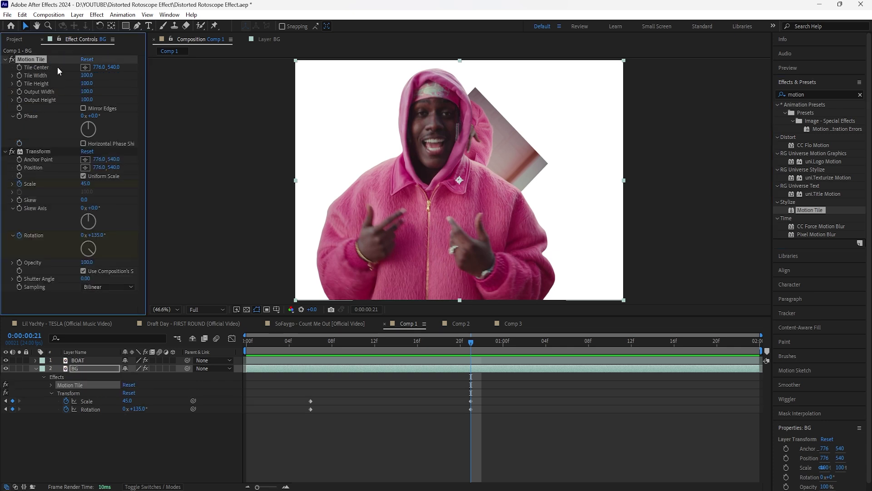
Step: Set Motion Tile's Output Width and Output Height to 400 and turn on Mirror Edges
{"action": "left_click", "coordinate": [87, 91]}
{"action": "type", "text": "400"}
{"action": "key", "text": "Return"}
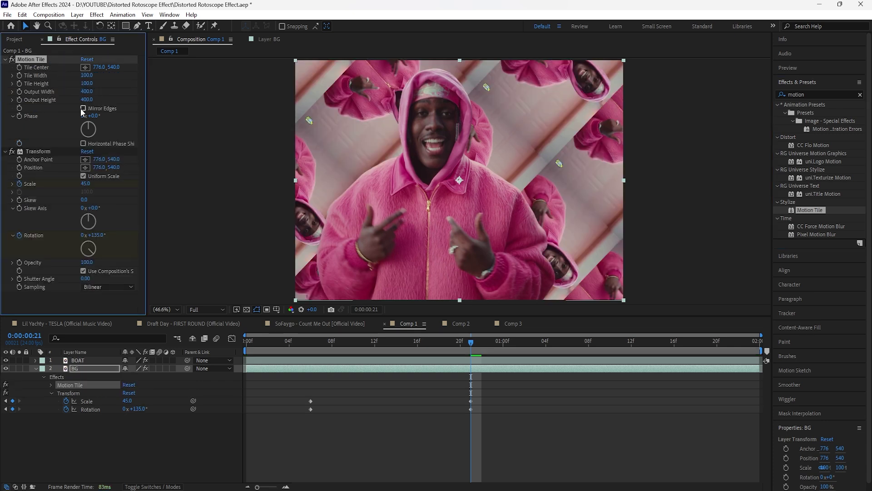
{"action": "left_click", "coordinate": [84, 109]}
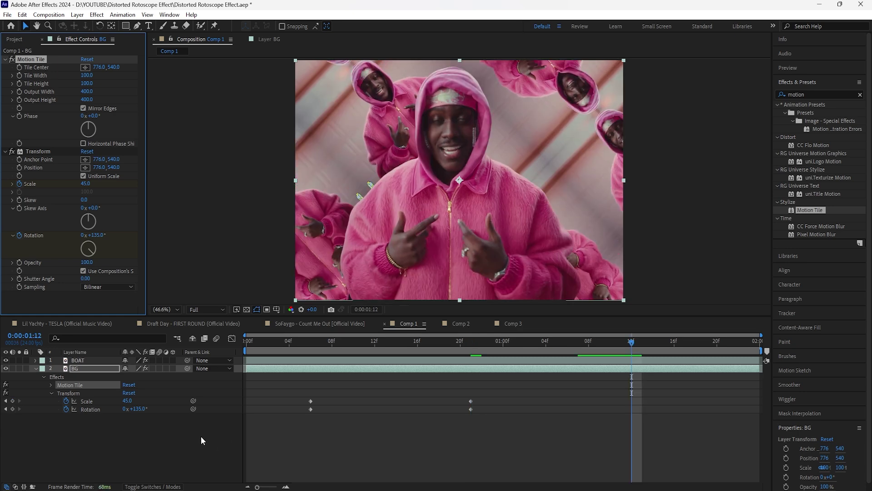
Step: At 0:00:01:12, set BG's Transform effect to Scale 100 and Rotation 0°
{"action": "left_click", "coordinate": [129, 402]}
{"action": "type", "text": "100"}
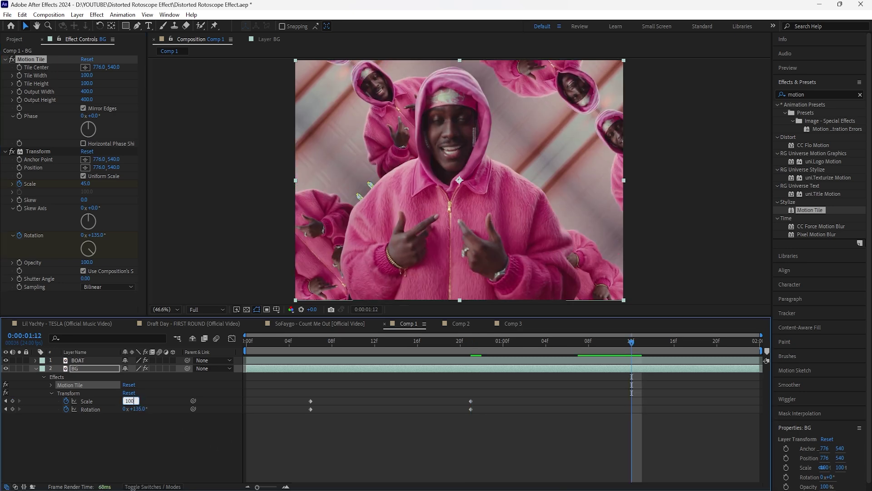
{"action": "key", "text": "Return"}
{"action": "left_click", "coordinate": [140, 409]}
{"action": "type", "text": "0"}
{"action": "key", "text": "Return"}
Step: Easy Ease all Scale and Rotation keyframes, enable motion blur on BG, and preview the animation
{"action": "left_click_drag", "start_coordinate": [638, 396], "coordinate": [304, 413]}
{"action": "right_click", "coordinate": [311, 400]}
{"action": "key", "text": "F9"}
{"action": "left_click", "coordinate": [160, 367]}
{"action": "key", "text": "space"}
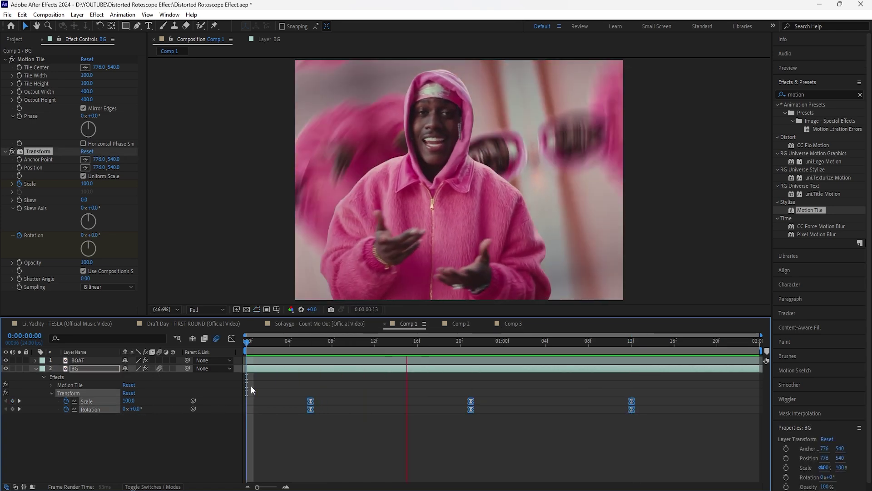
Step: Add Optics Compensation to BG at 0:00:00:21, with Field Of View 120 and Reverse Lens Distortion turned on
{"action": "left_click_drag", "start_coordinate": [610, 343], "coordinate": [474, 354]}
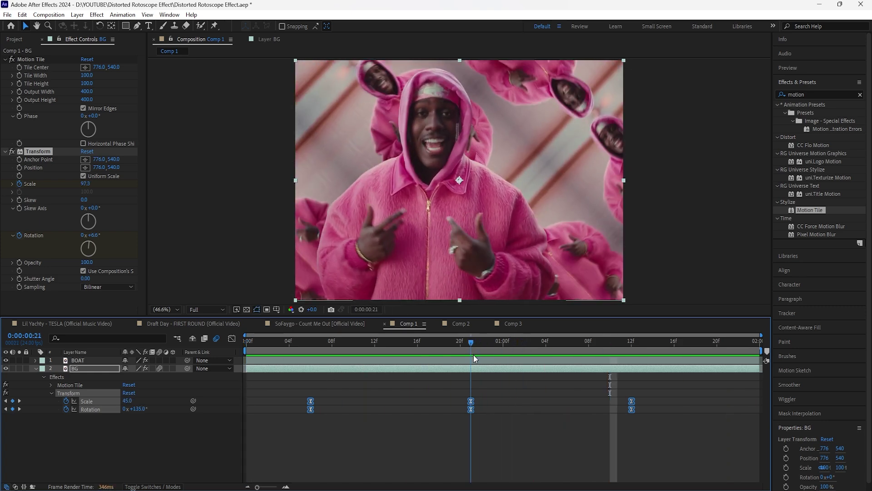
{"action": "left_click", "coordinate": [5, 59]}
{"action": "left_click", "coordinate": [5, 67]}
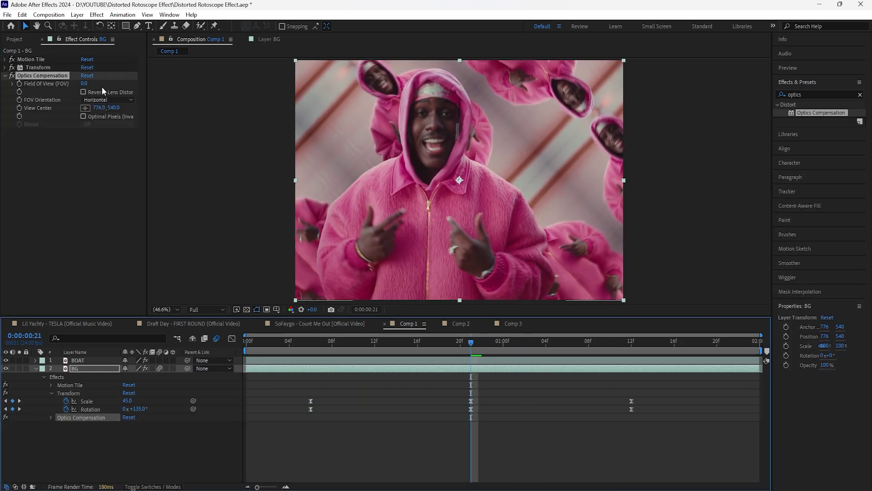
{"action": "left_click", "coordinate": [85, 83]}
{"action": "type", "text": "120"}
{"action": "key", "text": "Return"}
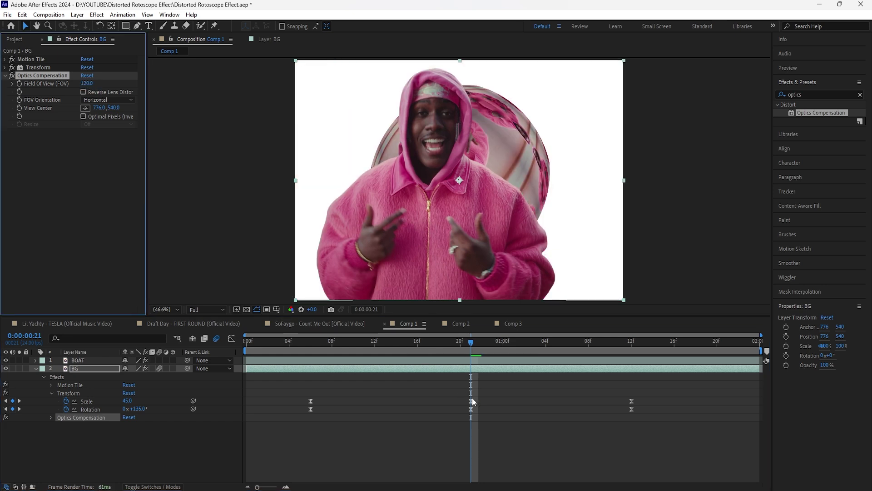
{"action": "left_click", "coordinate": [84, 92]}
Step: Keyframe the Optics Compensation Field Of View at 0:00:00:21 and set it to 0 at 0:00:00:06
{"action": "left_click", "coordinate": [473, 372]}
{"action": "key", "text": "u"}
{"action": "key", "text": "u"}
{"action": "left_click_drag", "start_coordinate": [467, 344], "coordinate": [311, 353]}
{"action": "left_click", "coordinate": [88, 84]}
{"action": "type", "text": "0"}
{"action": "key", "text": "Return"}
Step: Set the Optics Compensation Field Of View back to 0 at 0:00:01:12
{"action": "left_click_drag", "start_coordinate": [313, 346], "coordinate": [630, 399]}
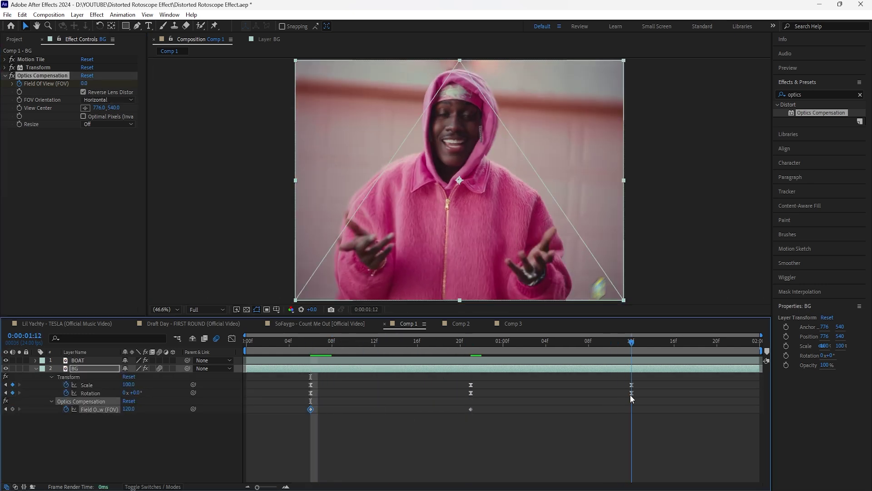
{"action": "left_click", "coordinate": [85, 84]}
{"action": "type", "text": "0"}
{"action": "key", "text": "Return"}
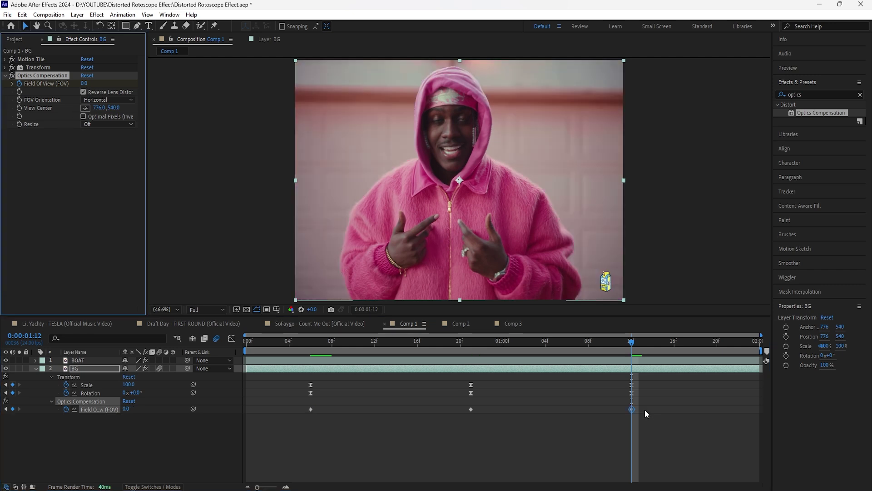
Step: Easy Ease all three Field Of View keyframes and check the distortion at 0:00:00:13
{"action": "left_click_drag", "start_coordinate": [645, 410], "coordinate": [301, 430]}
{"action": "key", "text": "F9"}
{"action": "left_click_drag", "start_coordinate": [631, 344], "coordinate": [385, 380]}
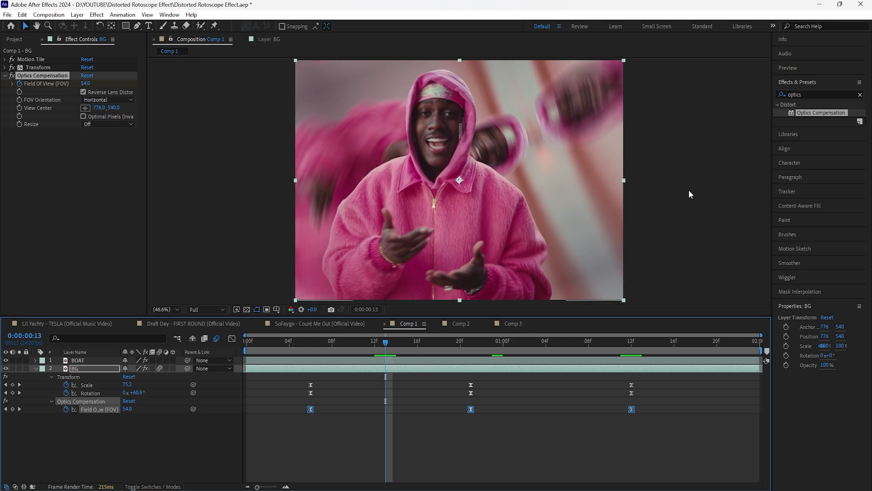
Step: Add Turbulent Displace to BG with Displacement set to Turbulent Smoother and Size set to 600
{"action": "left_click", "coordinate": [861, 95]}
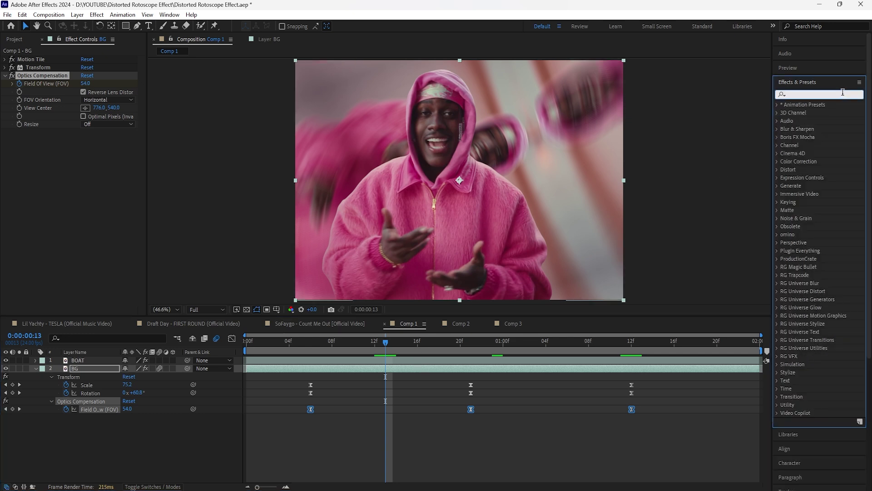
{"action": "left_click", "coordinate": [843, 92]}
{"action": "type", "text": "turbu"}
{"action": "left_click_drag", "start_coordinate": [818, 113], "coordinate": [104, 155]}
{"action": "left_click", "coordinate": [6, 75]}
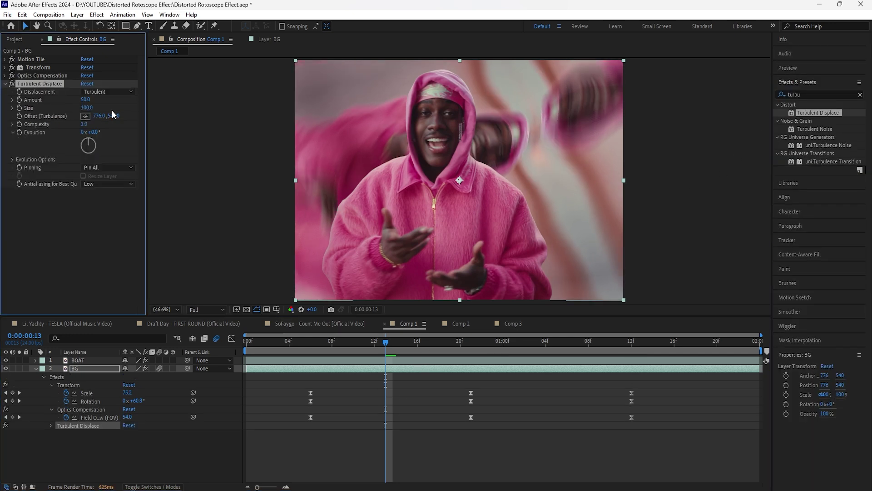
{"action": "left_click", "coordinate": [109, 91]}
{"action": "left_click", "coordinate": [148, 136]}
{"action": "left_click_drag", "start_coordinate": [83, 109], "coordinate": [323, 115]}
Step: Keyframe the Turbulent Displace Amount at 0 at 0:00:00:06, 50 at 0:00:00:21 and 0 at 0:00:01:12, with Easy Ease on all three
{"action": "left_click_drag", "start_coordinate": [386, 343], "coordinate": [310, 361]}
{"action": "left_click", "coordinate": [87, 99]}
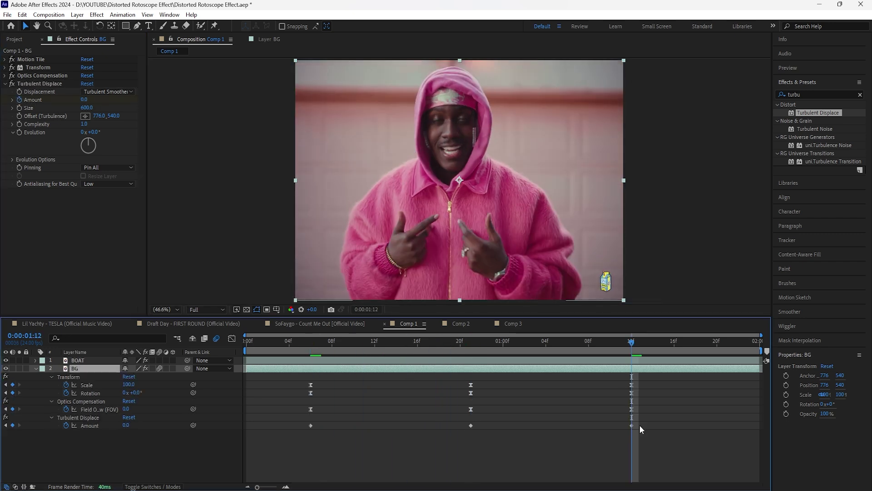
{"action": "left_click_drag", "start_coordinate": [640, 425], "coordinate": [281, 439]}
{"action": "left_click", "coordinate": [5, 83]}
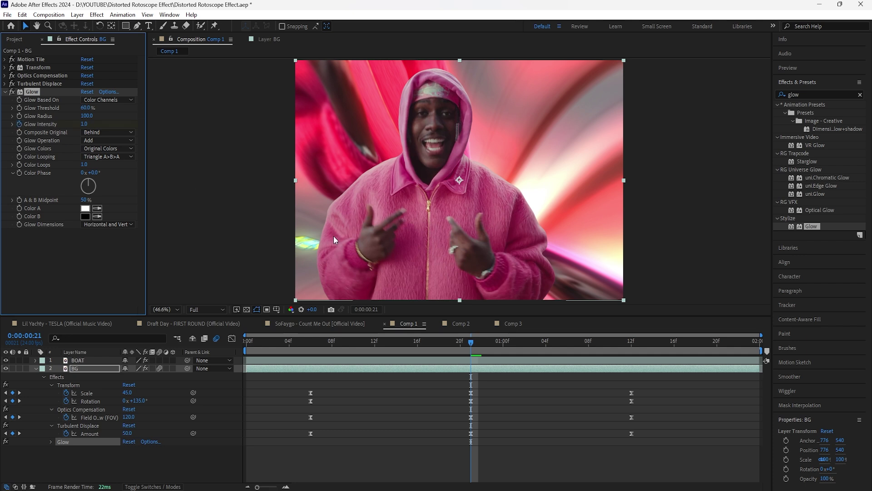
Step: Set BG's Glow Intensity to 0 at 0:00:00:06 and at 0:00:01:12
{"action": "left_click", "coordinate": [496, 369]}
{"action": "key", "text": "u"}
{"action": "left_click_drag", "start_coordinate": [472, 342], "coordinate": [311, 366]}
{"action": "left_click", "coordinate": [86, 124]}
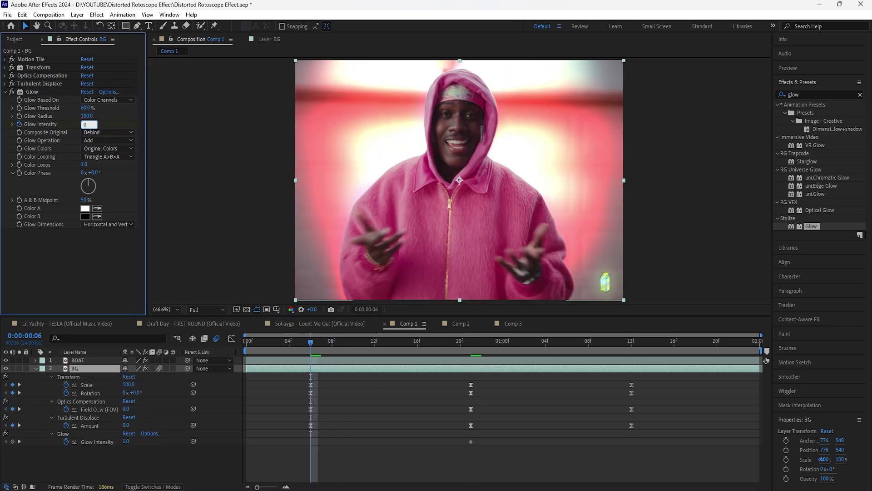
{"action": "key", "text": "Return"}
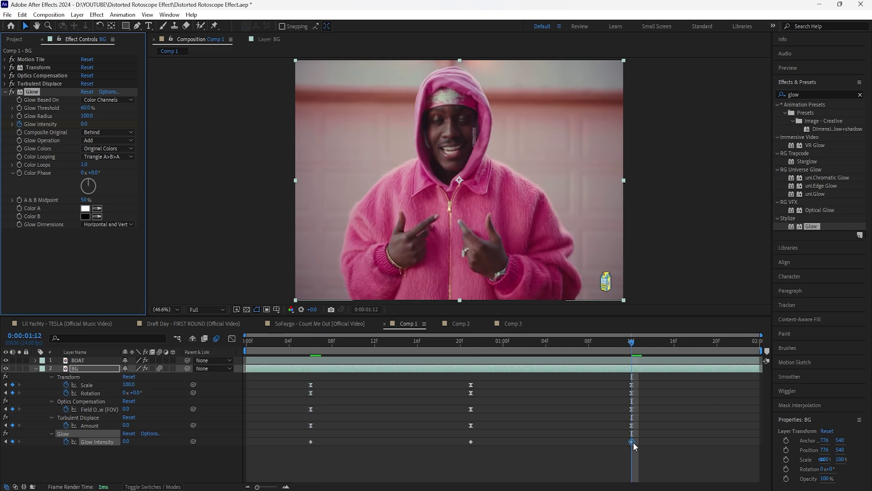
Step: Easy Ease all three Glow Intensity keyframes and preview the animation
{"action": "left_click_drag", "start_coordinate": [641, 440], "coordinate": [307, 462]}
{"action": "right_click", "coordinate": [309, 443]}
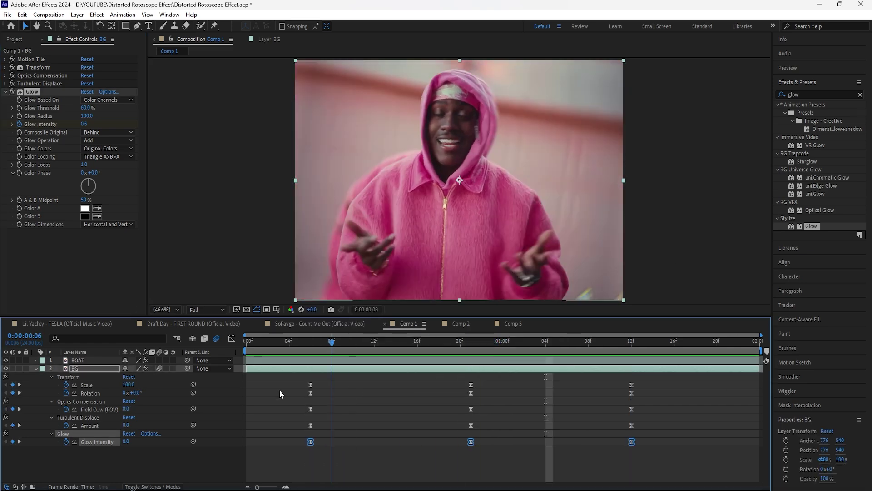
{"action": "key", "text": "space"}
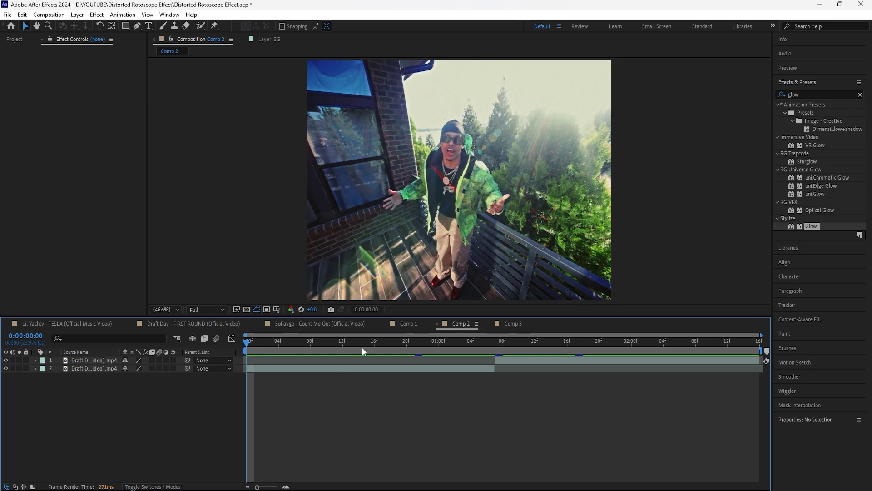
Step: Create an adjustment layer above the two video clips in Comp 2
{"action": "left_click", "coordinate": [110, 360]}
{"action": "right_click", "coordinate": [135, 380]}
{"action": "mouse_move", "coordinate": [228, 266]}
{"action": "left_click", "coordinate": [287, 340]}
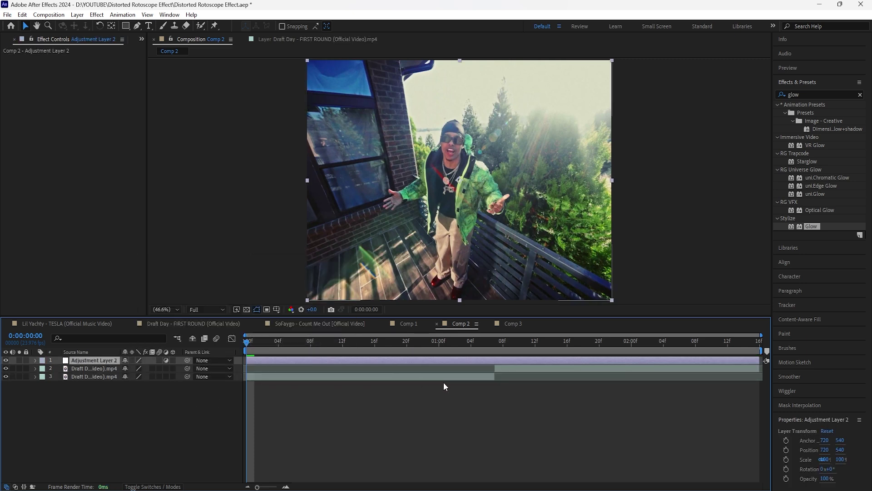
Step: Add Motion Tile to the adjustment layer with Output Width and Output Height at 400 and Mirror Edges turned on
{"action": "left_click", "coordinate": [860, 95]}
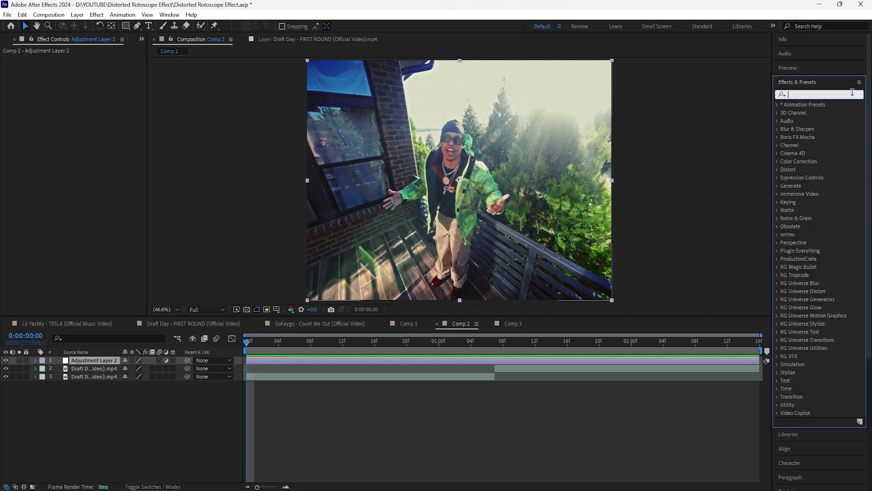
{"action": "type", "text": "motion"}
{"action": "double_click", "coordinate": [810, 210]}
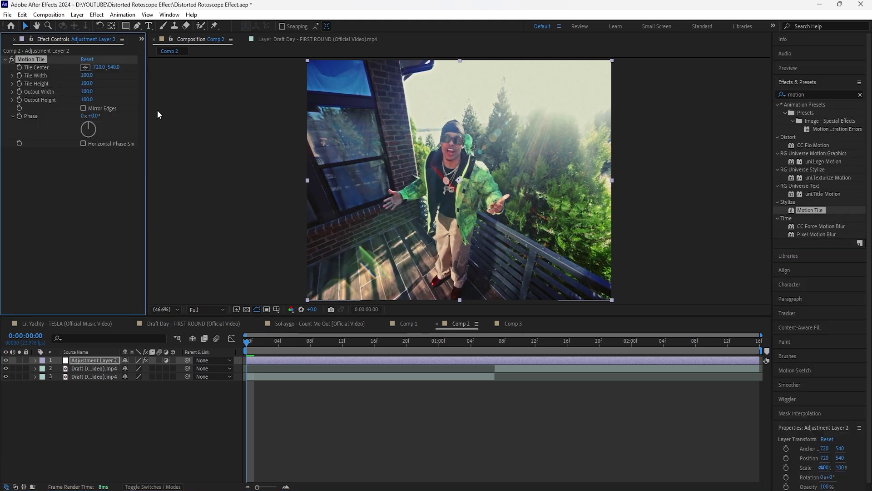
{"action": "left_click", "coordinate": [91, 92]}
{"action": "type", "text": "400"}
{"action": "key", "text": "Return"}
{"action": "left_click", "coordinate": [90, 100]}
{"action": "type", "text": "400"}
{"action": "key", "text": "Return"}
{"action": "left_click", "coordinate": [85, 109]}
Step: Add Transform to the adjustment layer and keyframe its Scale at 40 at the cut between the clips, 0:00:01:07
{"action": "key", "text": "space"}
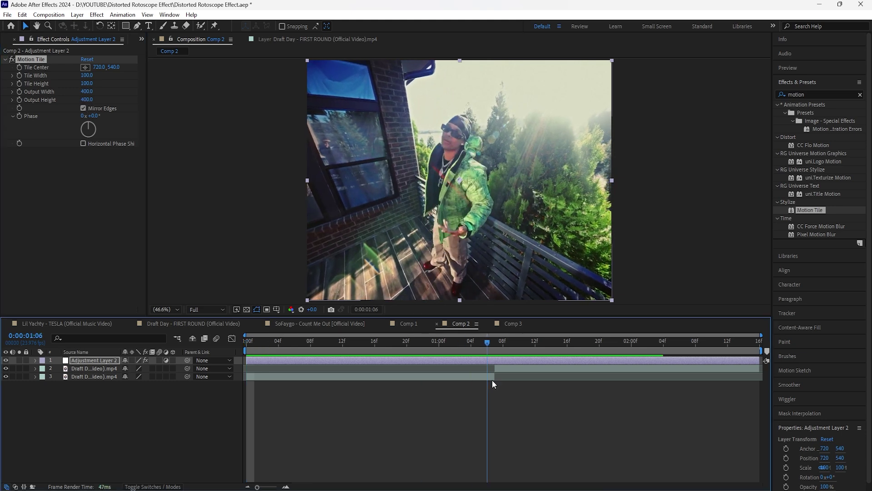
{"action": "left_click", "coordinate": [510, 368]}
{"action": "left_click", "coordinate": [508, 361]}
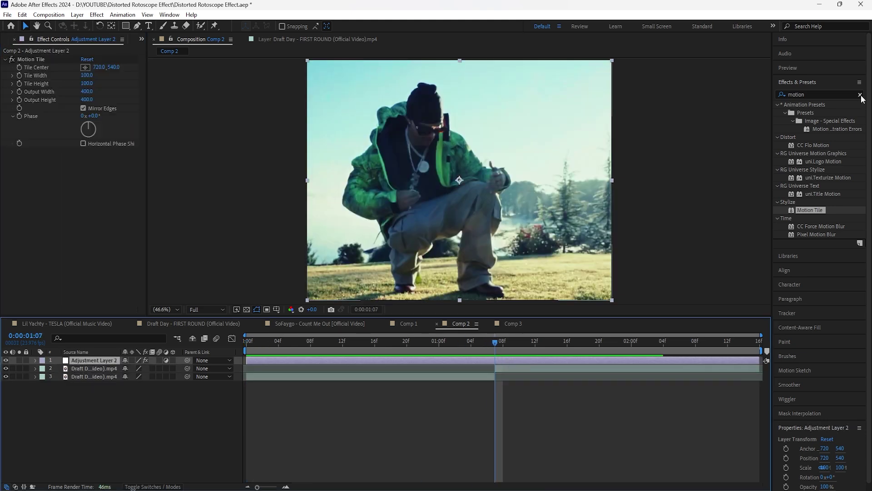
{"action": "left_click", "coordinate": [860, 95]}
{"action": "type", "text": "transfo"}
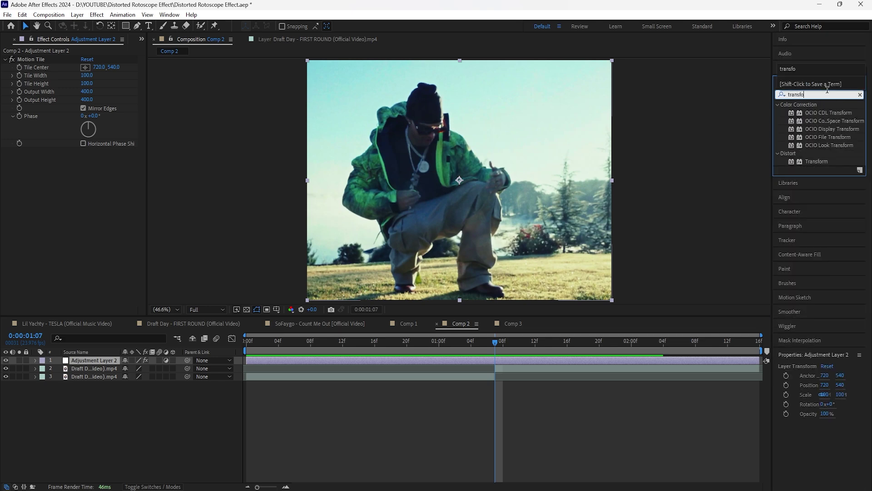
{"action": "left_click_drag", "start_coordinate": [817, 161], "coordinate": [76, 184]}
{"action": "left_click", "coordinate": [87, 184]}
{"action": "type", "text": "40"}
{"action": "key", "text": "Return"}
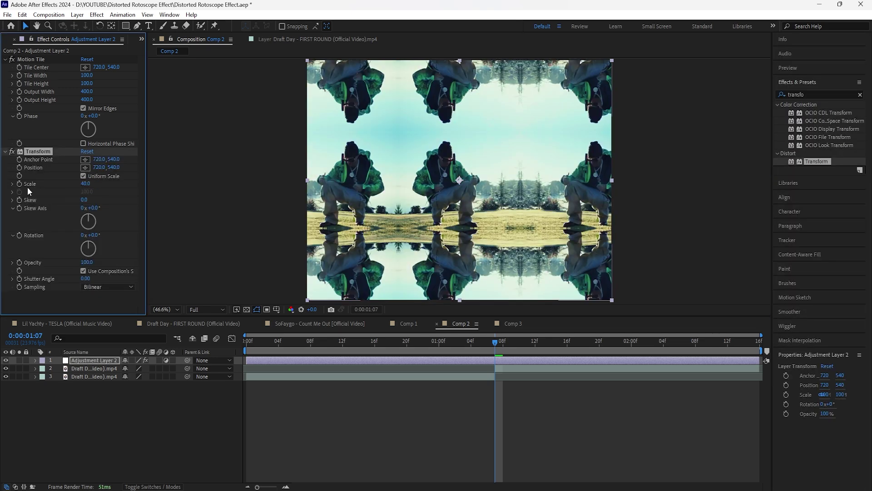
{"action": "left_click", "coordinate": [19, 184]}
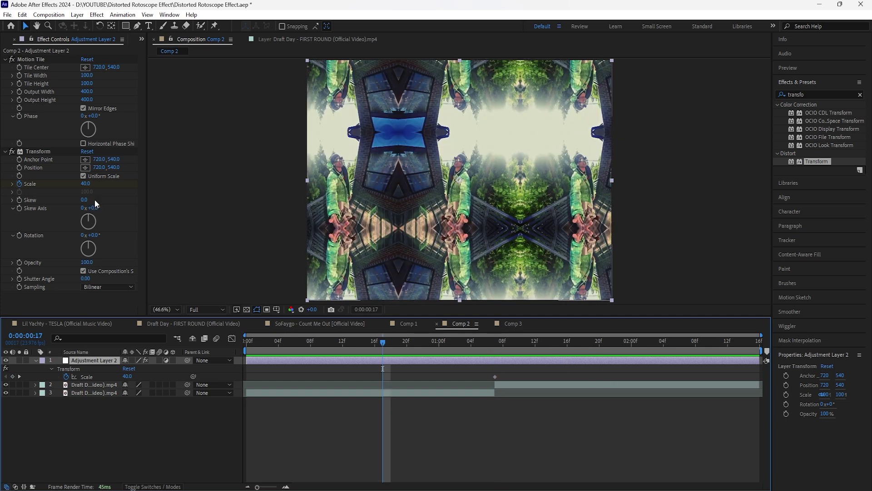
Step: Set the Transform Scale to 100 at 0:00:00:17 and at 0:00:01:21
{"action": "left_click", "coordinate": [85, 184]}
{"action": "type", "text": "100"}
{"action": "key", "text": "Return"}
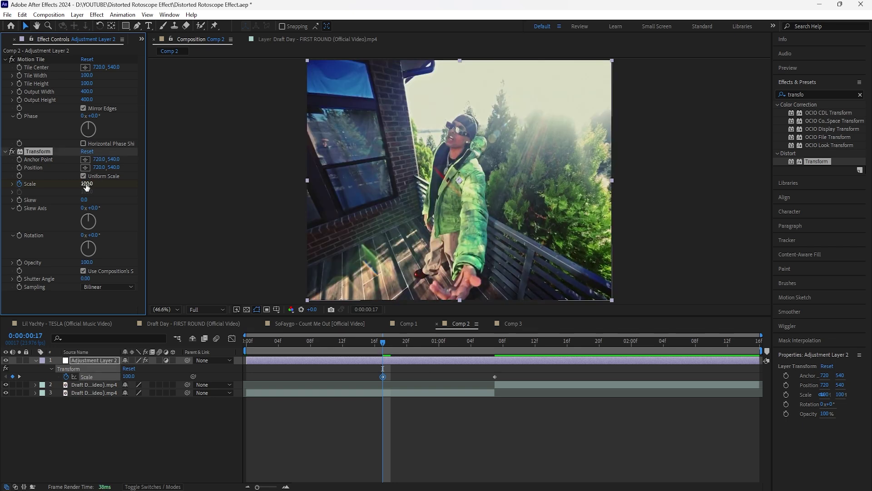
{"action": "left_click", "coordinate": [497, 342]}
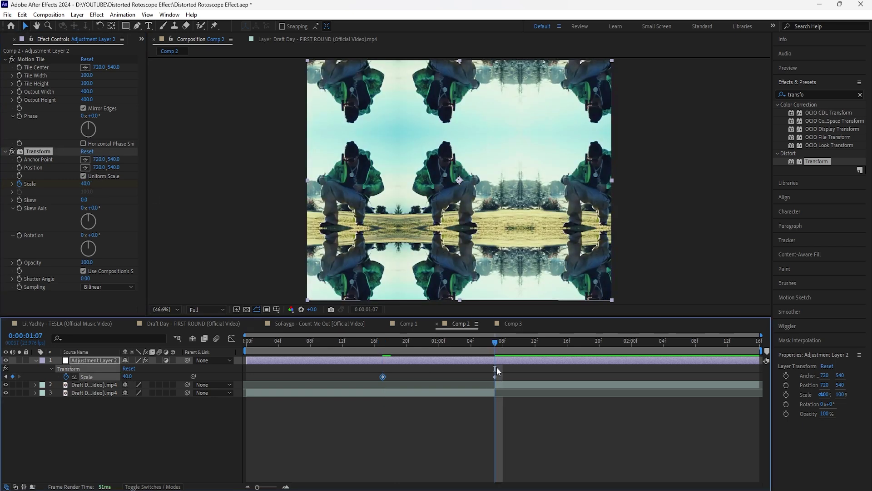
{"action": "left_click", "coordinate": [608, 341]}
{"action": "left_click", "coordinate": [86, 184]}
{"action": "key", "text": "Return"}
Step: Easy Ease all three Scale keyframes and enable motion blur on the adjustment layer
{"action": "left_click_drag", "start_coordinate": [618, 372], "coordinate": [380, 376]}
{"action": "key", "text": "F9"}
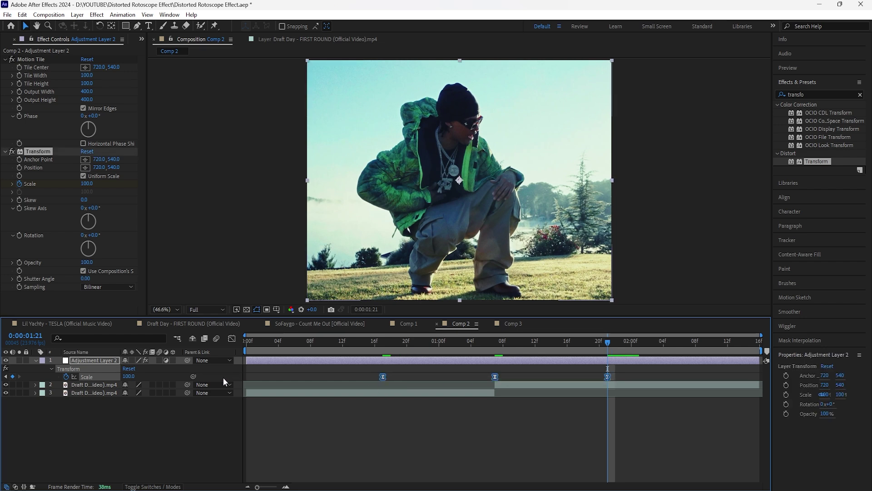
{"action": "left_click", "coordinate": [159, 360]}
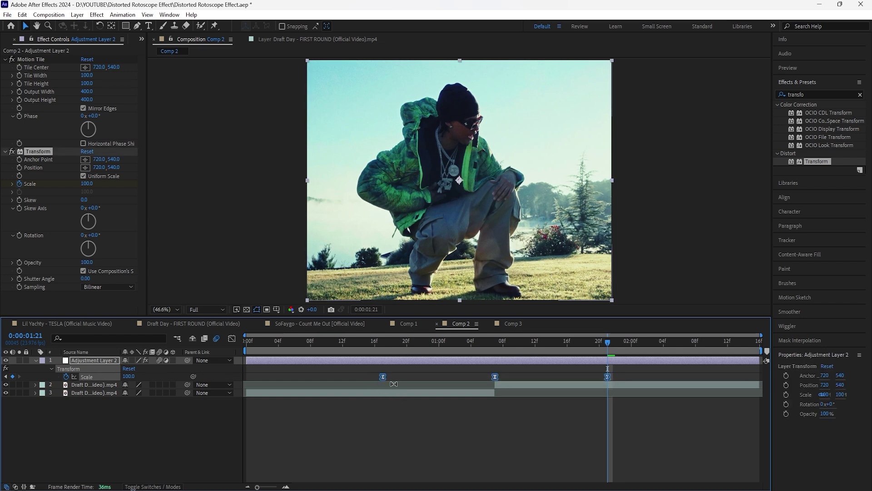
Step: Reshape the Scale speed graph so the speed peaks closer to the middle keyframe on both sides
{"action": "left_click", "coordinate": [231, 338]}
{"action": "mouse_move", "coordinate": [410, 401]}
{"action": "left_mouse_down"}
{"action": "mouse_move", "coordinate": [362, 427]}
{"action": "mouse_move", "coordinate": [414, 412]}
{"action": "left_mouse_up"}
{"action": "left_click_drag", "start_coordinate": [621, 404], "coordinate": [577, 408]}
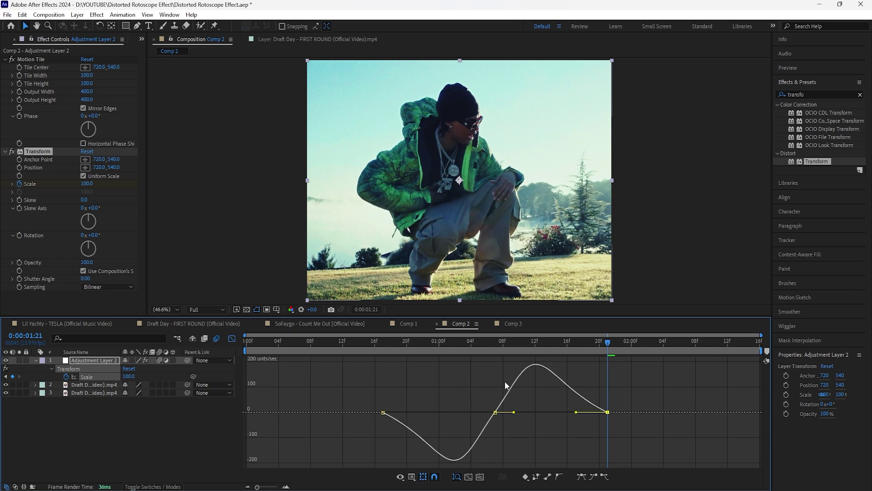
{"action": "left_click", "coordinate": [233, 339]}
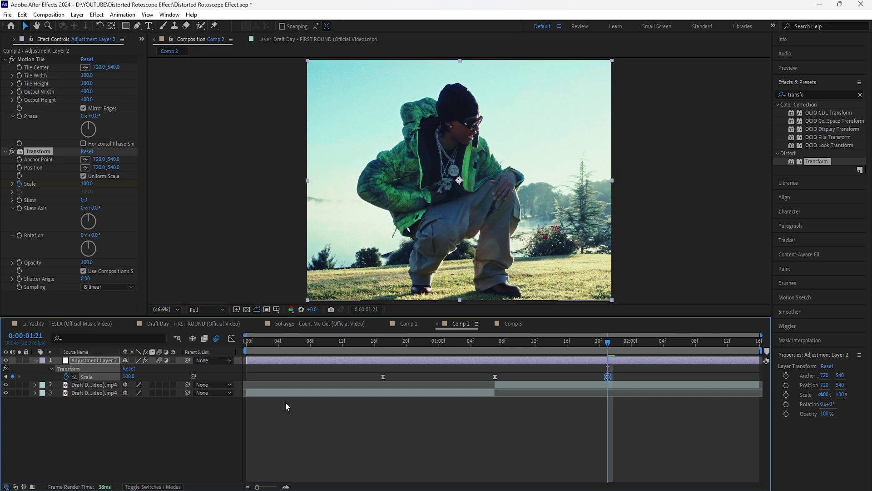
Step: Keyframe the Transform Rotation at 0 at 0:00:00:17 and at one full turn (1x+0.0°) at 0:00:01:21
{"action": "left_click_drag", "start_coordinate": [409, 342], "coordinate": [382, 343]}
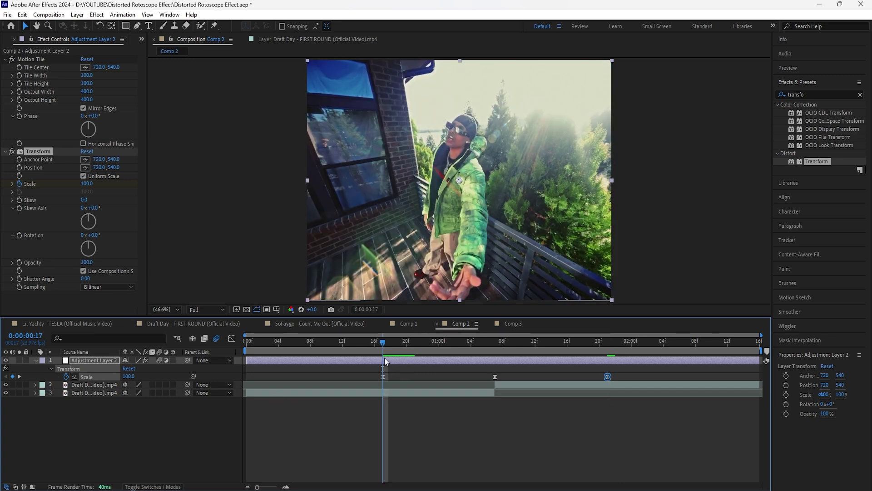
{"action": "left_click", "coordinate": [20, 235]}
{"action": "key", "text": "k"}
{"action": "key", "text": "k"}
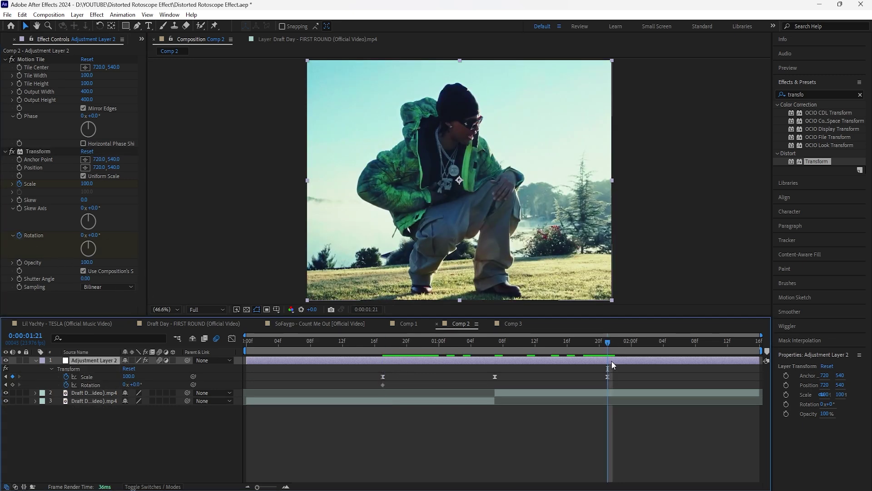
{"action": "left_click", "coordinate": [82, 235]}
{"action": "key", "text": "Return"}
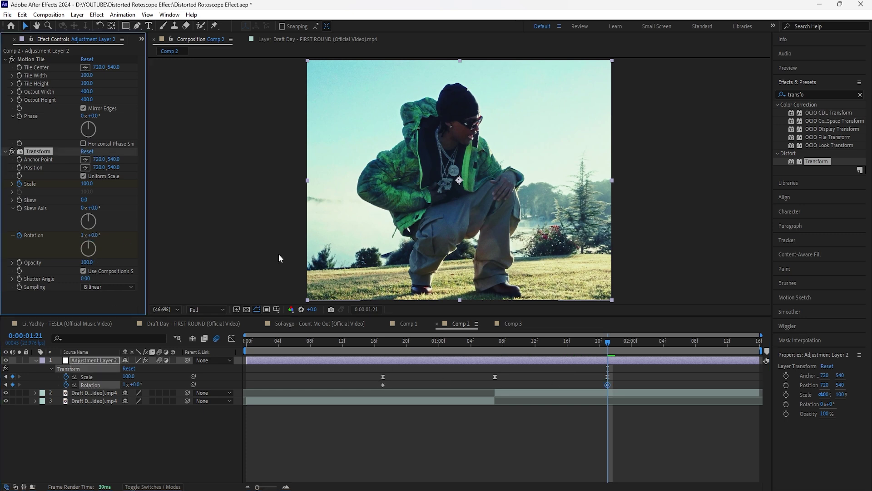
Step: Apply Easy Ease to both Rotation keyframes of the adjustment layer
{"action": "left_click_drag", "start_coordinate": [614, 387], "coordinate": [379, 383]}
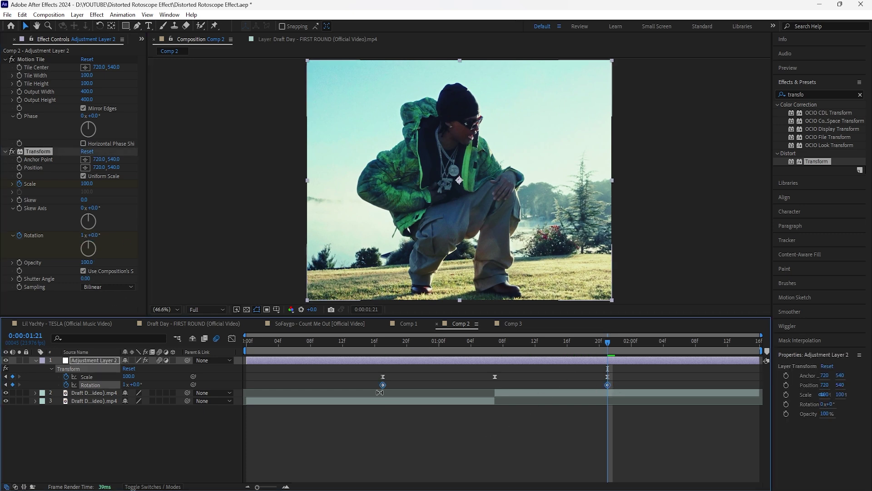
{"action": "right_click", "coordinate": [383, 384]}
{"action": "mouse_move", "coordinate": [414, 377]}
{"action": "left_click", "coordinate": [522, 406]}
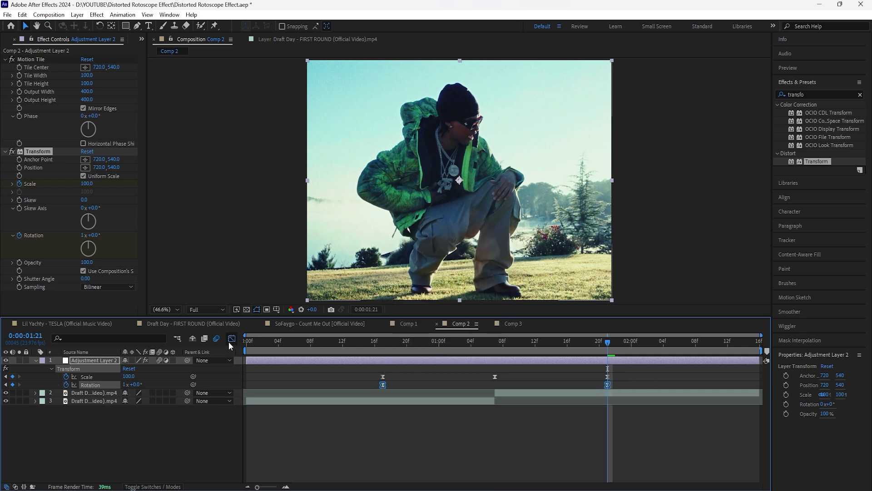
Step: Lengthen the first Rotation keyframe's outgoing handle in the speed graph and preview the spin
{"action": "left_click", "coordinate": [230, 340]}
{"action": "left_click", "coordinate": [382, 459]}
{"action": "left_click_drag", "start_coordinate": [421, 460], "coordinate": [446, 459]}
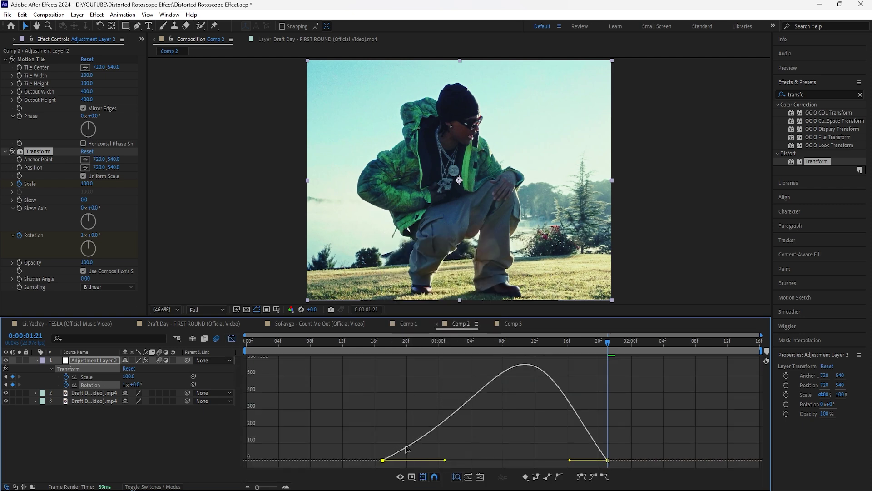
{"action": "left_click", "coordinate": [231, 339]}
{"action": "key", "text": "space"}
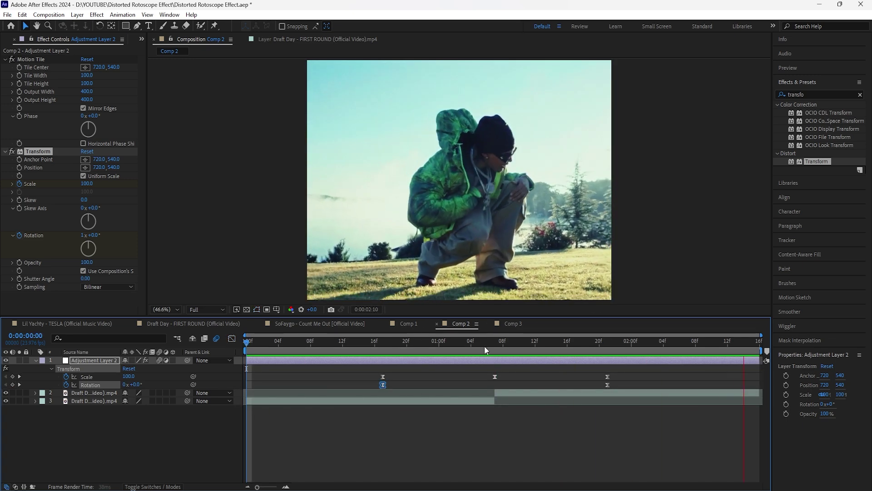
Step: Add Optics Compensation to the adjustment layer at 0:00:01:07, with Field Of View 130 and Reverse Lens Distortion turned on
{"action": "left_click_drag", "start_coordinate": [494, 348], "coordinate": [499, 366]}
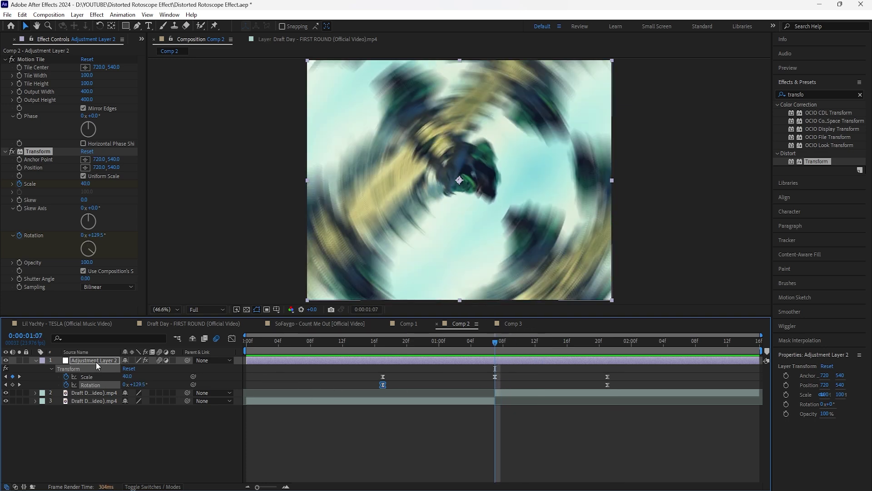
{"action": "left_click", "coordinate": [4, 60]}
{"action": "left_click", "coordinate": [5, 67]}
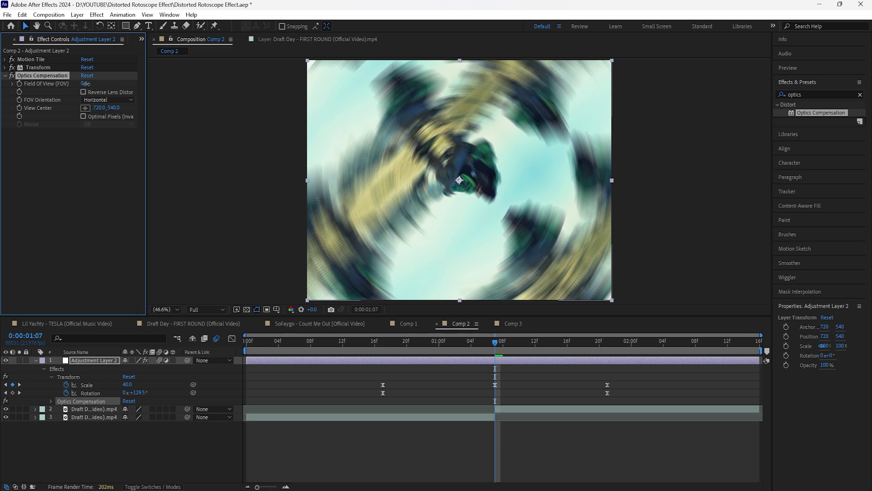
{"action": "left_click", "coordinate": [86, 83]}
{"action": "type", "text": "130"}
{"action": "key", "text": "Return"}
{"action": "left_click", "coordinate": [84, 93]}
Step: Keyframe the Optics Compensation Field Of View at 0:00:01:07 and set it to 0 at 0:00:00:17 and 0:00:01:21
{"action": "left_click", "coordinate": [423, 361]}
{"action": "key", "text": "u"}
{"action": "key", "text": "u"}
{"action": "left_click_drag", "start_coordinate": [489, 347], "coordinate": [383, 347]}
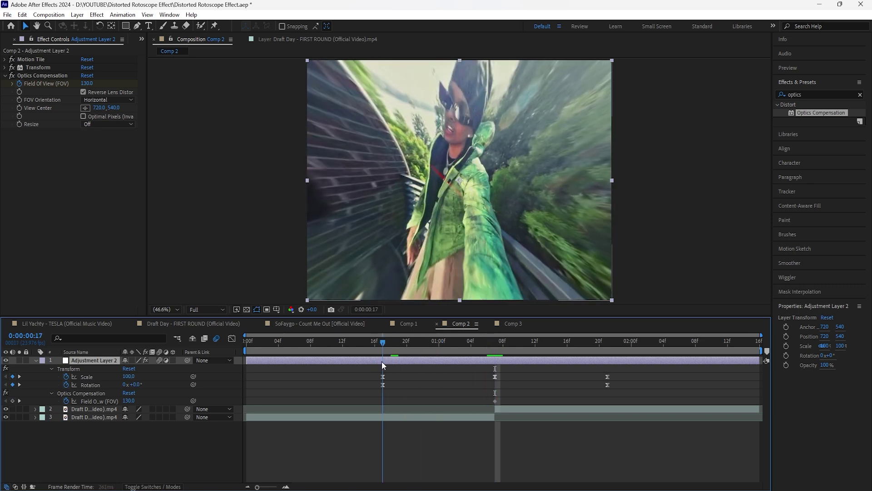
{"action": "left_click", "coordinate": [87, 84]}
Step: Easy Ease the three Field Of View keyframes on the adjustment layer and adjust their speed graph
{"action": "left_click_drag", "start_coordinate": [618, 397], "coordinate": [381, 404]}
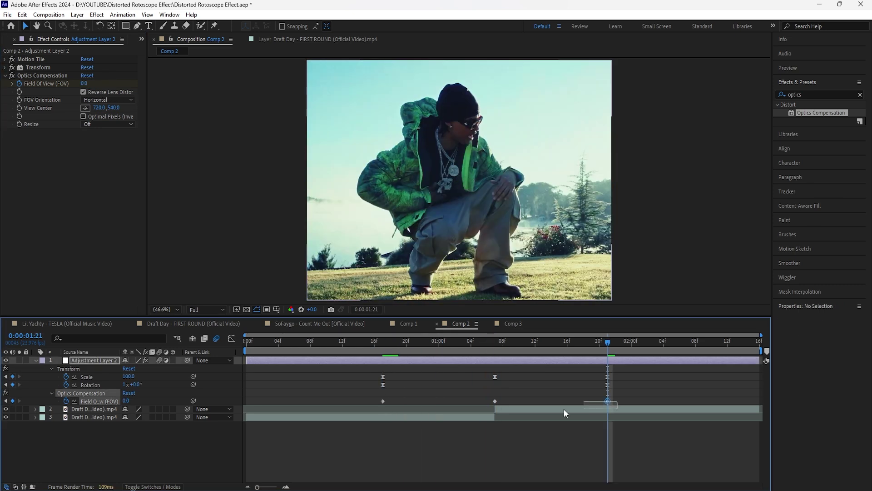
{"action": "right_click", "coordinate": [383, 401]}
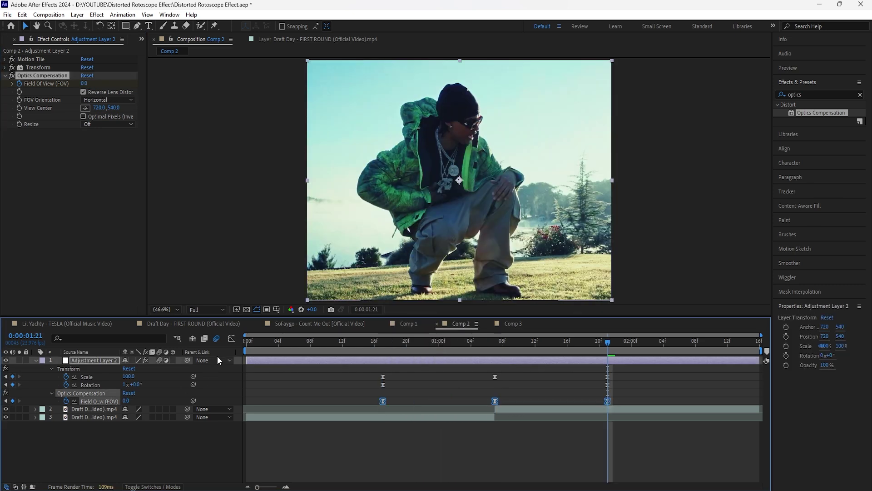
{"action": "left_click", "coordinate": [231, 338]}
{"action": "left_click_drag", "start_coordinate": [364, 405], "coordinate": [437, 413]}
{"action": "left_click", "coordinate": [232, 338]}
Step: Add the Radial Blur effect to the adjustment layer at 0:00:01:07
{"action": "left_click", "coordinate": [859, 95]}
{"action": "left_click", "coordinate": [851, 94]}
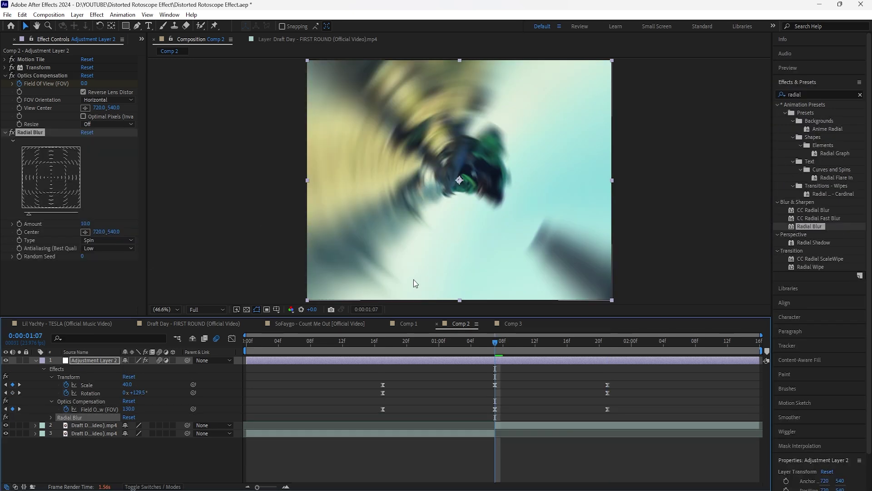
Step: Keyframe the Radial Blur Amount of 10 at 0:00:01:07 and set it to 0 at 0:00:00:17 and 0:00:01:21
{"action": "left_click", "coordinate": [19, 224]}
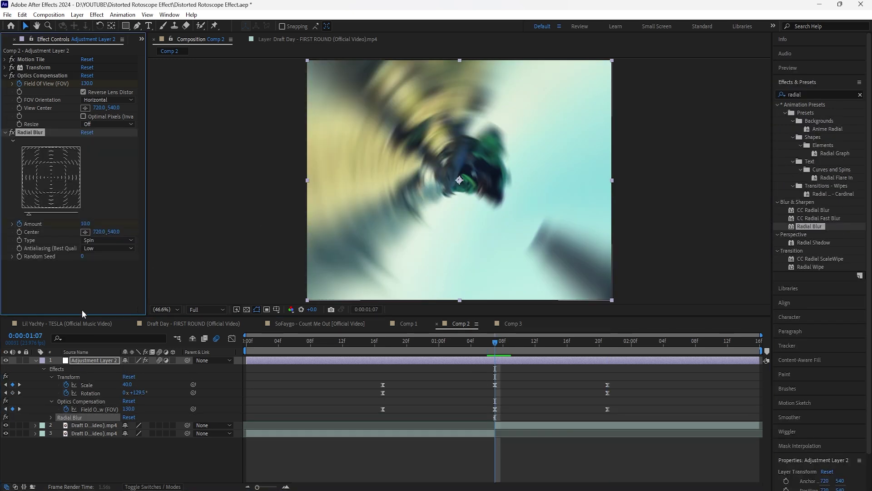
{"action": "left_click", "coordinate": [100, 360]}
{"action": "key", "text": "u"}
{"action": "key", "text": "j"}
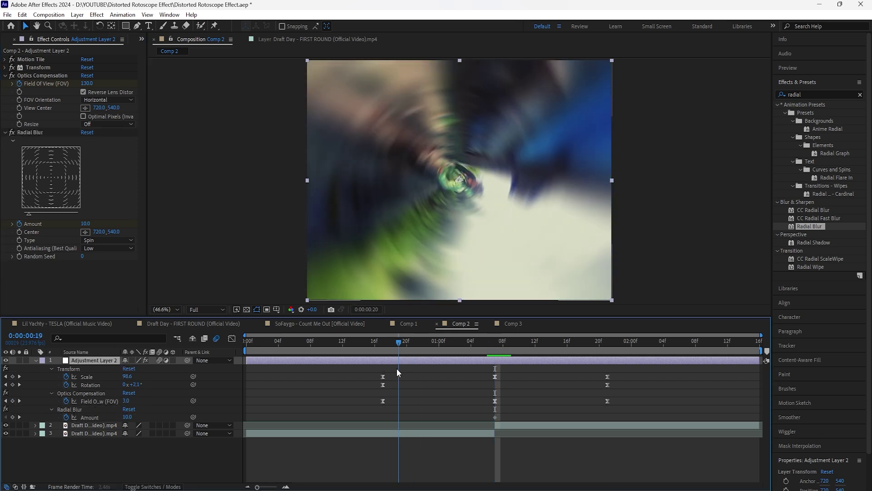
{"action": "left_click", "coordinate": [85, 223]}
{"action": "type", "text": "0"}
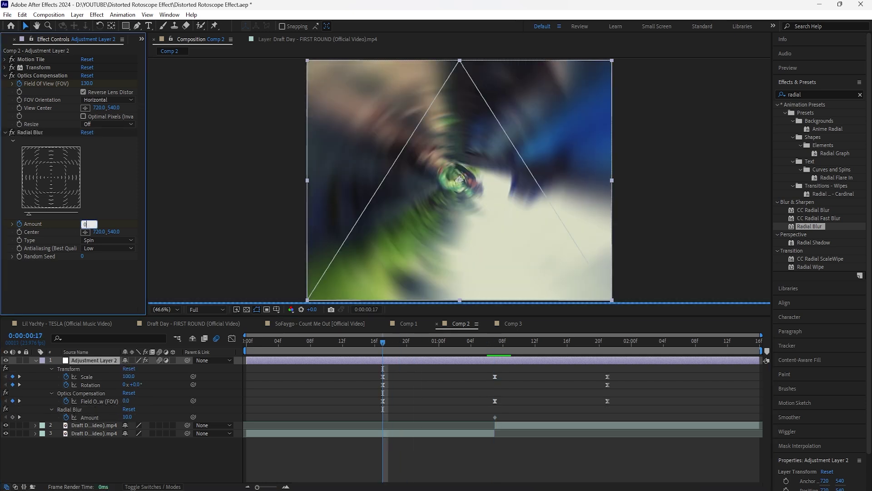
{"action": "key", "text": "Return"}
{"action": "left_click_drag", "start_coordinate": [385, 343], "coordinate": [425, 346]}
Step: Easy Ease the three Radial Blur Amount keyframes and adjust their speed graph
{"action": "left_click_drag", "start_coordinate": [614, 413], "coordinate": [380, 423]}
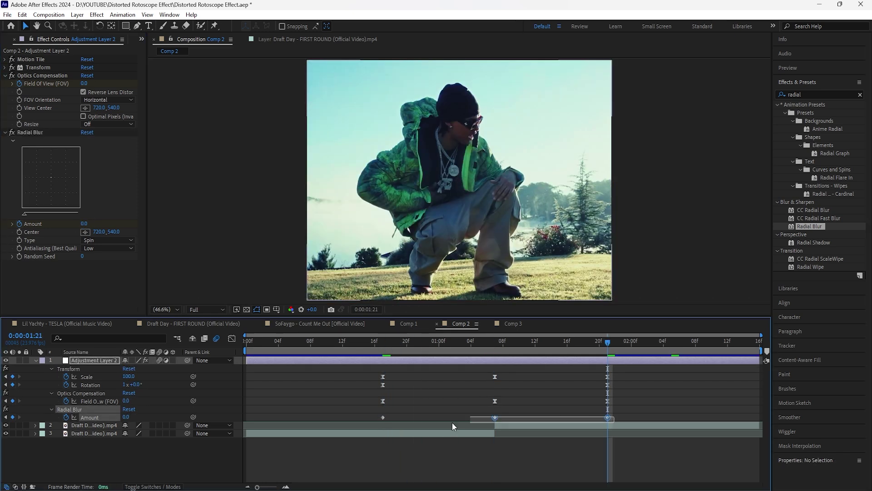
{"action": "right_click", "coordinate": [382, 419]}
{"action": "key", "text": "F9"}
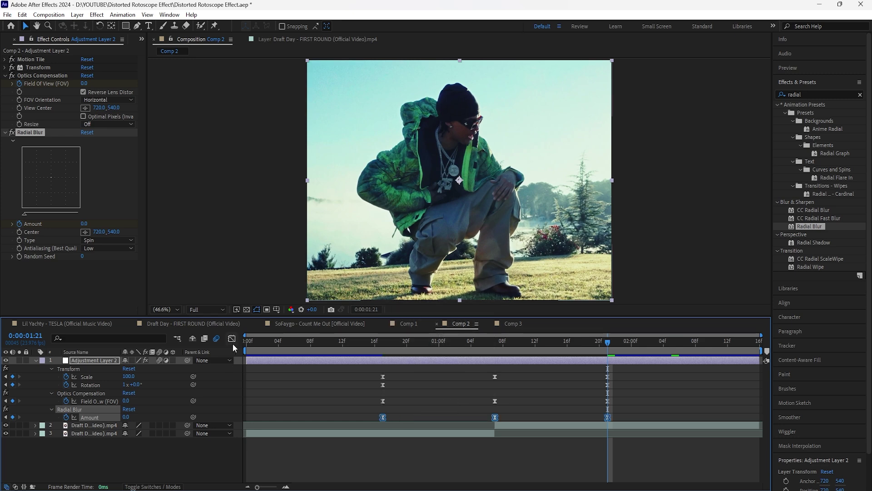
{"action": "left_click", "coordinate": [232, 340]}
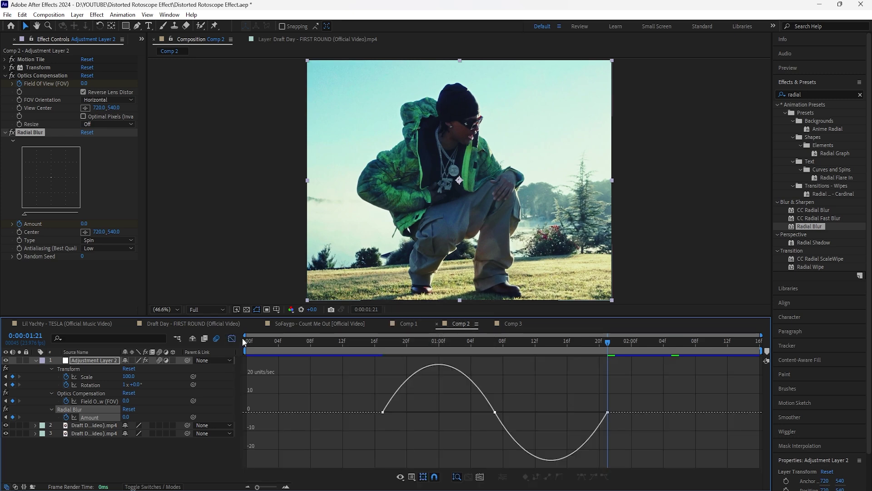
{"action": "left_click_drag", "start_coordinate": [393, 424], "coordinate": [416, 413]}
{"action": "left_click", "coordinate": [232, 339]}
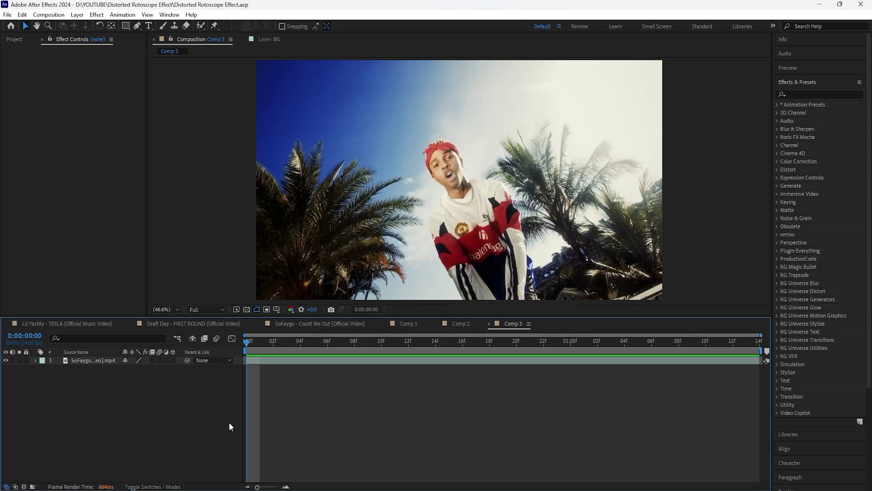
Step: Rotoscope the man in Comp 3's SoFaygo clip with the Roto Brush, setting the matte's Feather to 10 and Shift Edge to -45%
{"action": "double_click", "coordinate": [92, 359]}
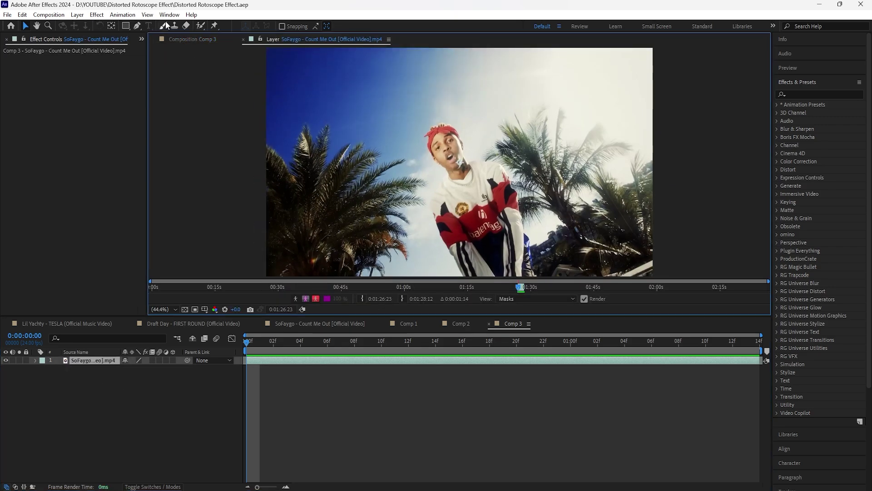
{"action": "left_click", "coordinate": [202, 27]}
{"action": "left_click_drag", "start_coordinate": [473, 197], "coordinate": [486, 246]}
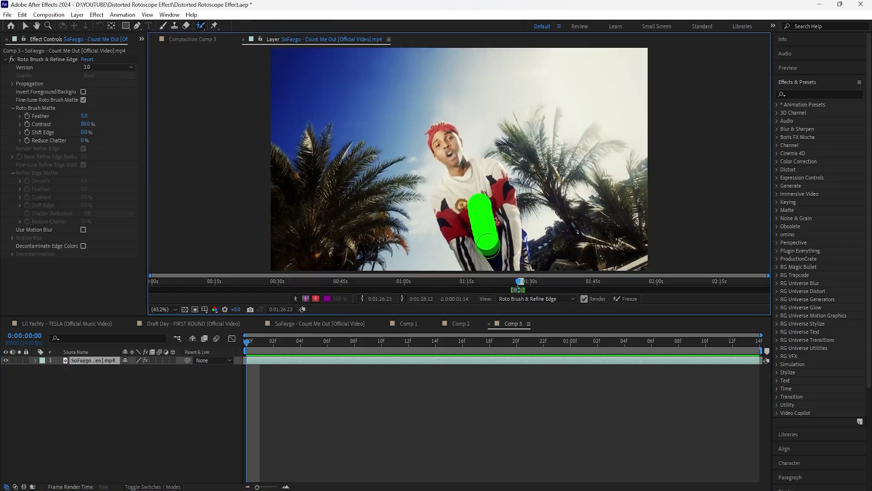
{"action": "scroll", "coordinate": [482, 163], "scroll_direction": "up", "scroll_amount": 3}
{"action": "left_click_drag", "start_coordinate": [577, 264], "coordinate": [357, 50]}
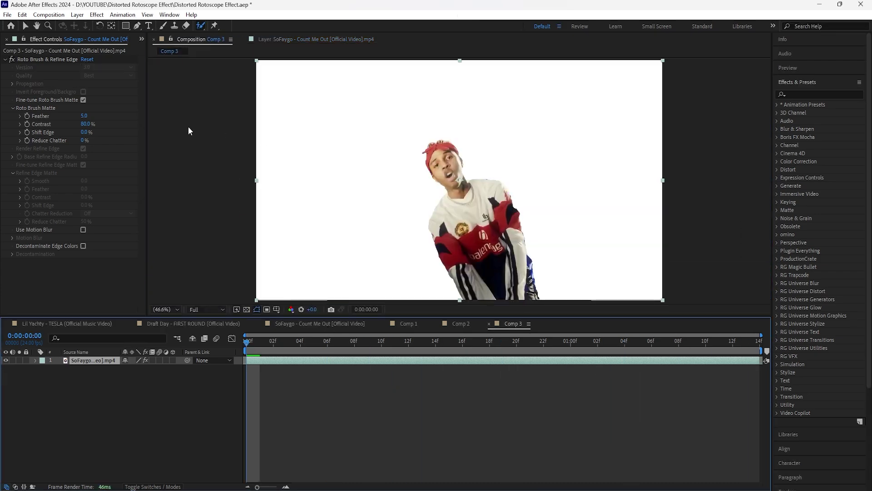
{"action": "left_click_drag", "start_coordinate": [88, 117], "coordinate": [72, 138]}
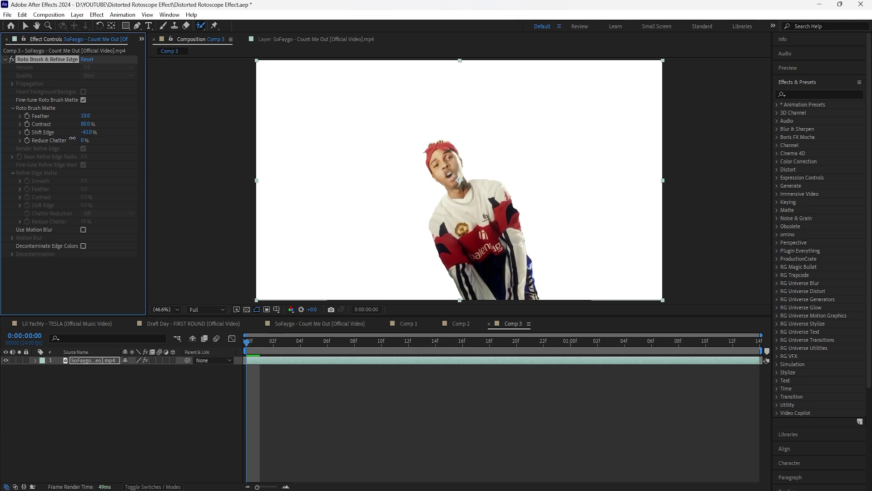
Step: Duplicate the rotoscoped clip and rename the upper copy SOFAYGO and the lower copy BG
{"action": "left_click", "coordinate": [99, 362]}
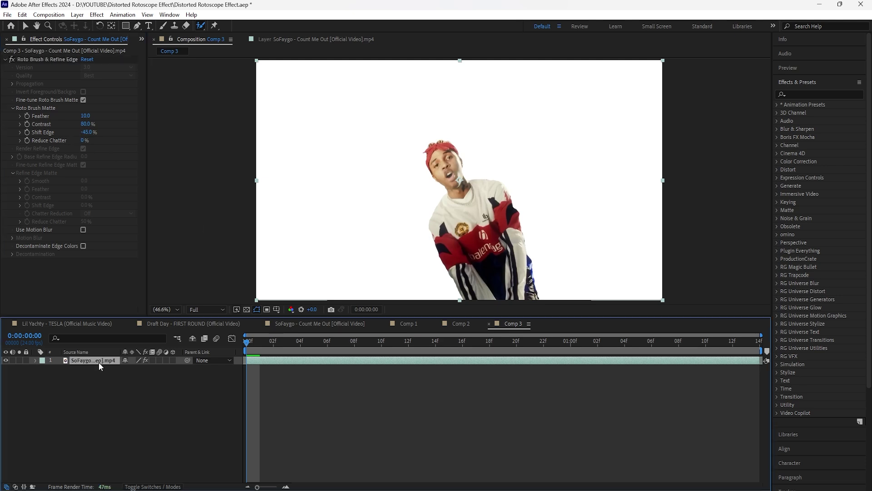
{"action": "key", "text": "ctrl+d"}
{"action": "right_click", "coordinate": [104, 370]}
{"action": "left_click", "coordinate": [139, 342]}
{"action": "type", "text": "BG"}
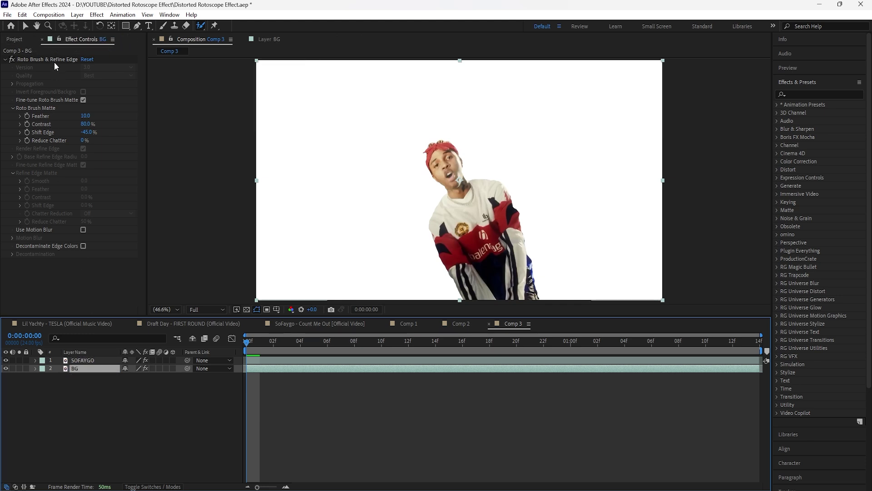
Step: Remove the Roto Brush & Refine Edge effect from the BG layer
{"action": "left_click", "coordinate": [54, 59]}
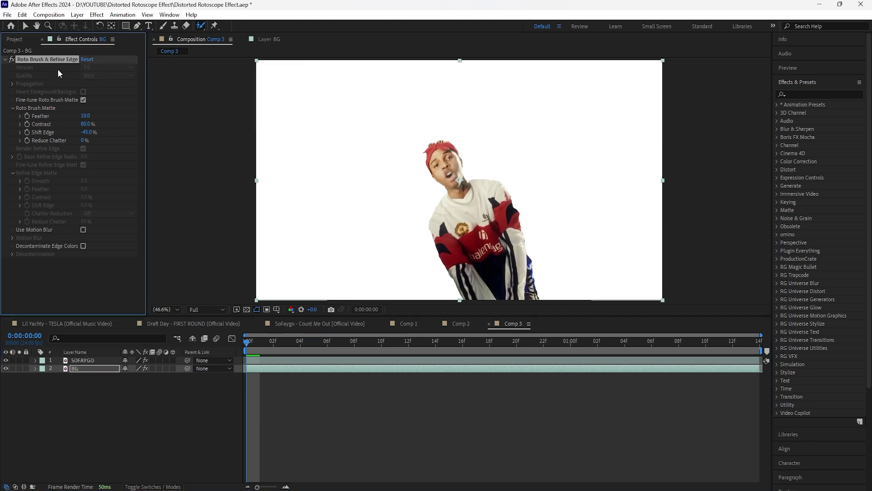
{"action": "key", "text": "Delete"}
{"action": "left_click", "coordinate": [89, 370]}
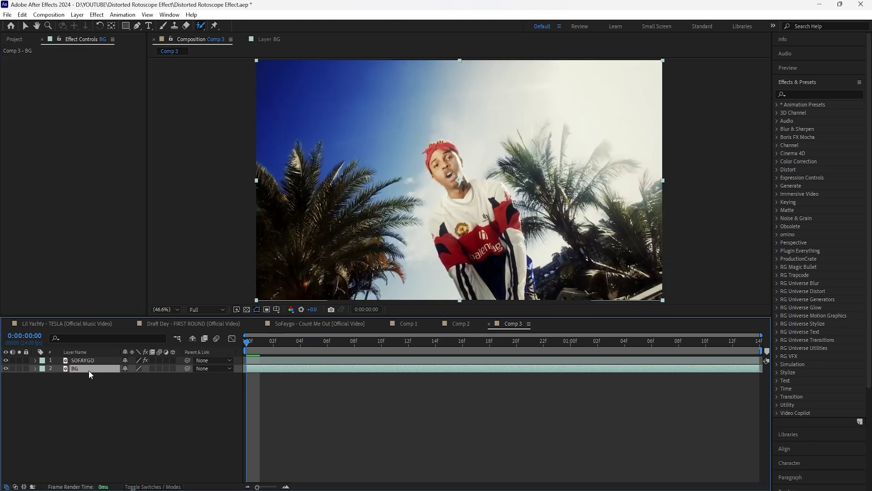
Step: Add the Motion Tile effect to the BG layer with Output Height 600 and Mirror Edges turned on
{"action": "left_click", "coordinate": [807, 94]}
{"action": "type", "text": "motion"}
{"action": "left_click_drag", "start_coordinate": [810, 210], "coordinate": [473, 212]}
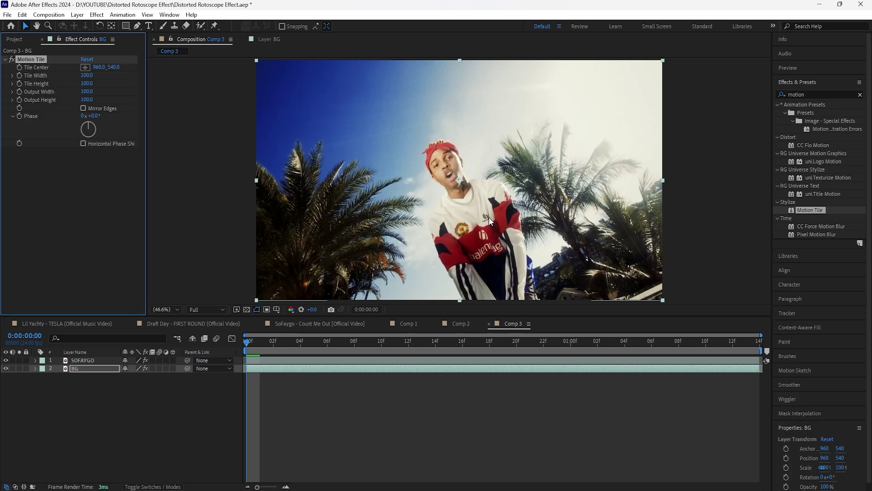
{"action": "left_click", "coordinate": [87, 100]}
{"action": "type", "text": "600"}
{"action": "key", "text": "Return"}
Step: Add the Transform effect to the BG layer and keyframe its Position at 0:00:00:06
{"action": "left_click", "coordinate": [103, 371]}
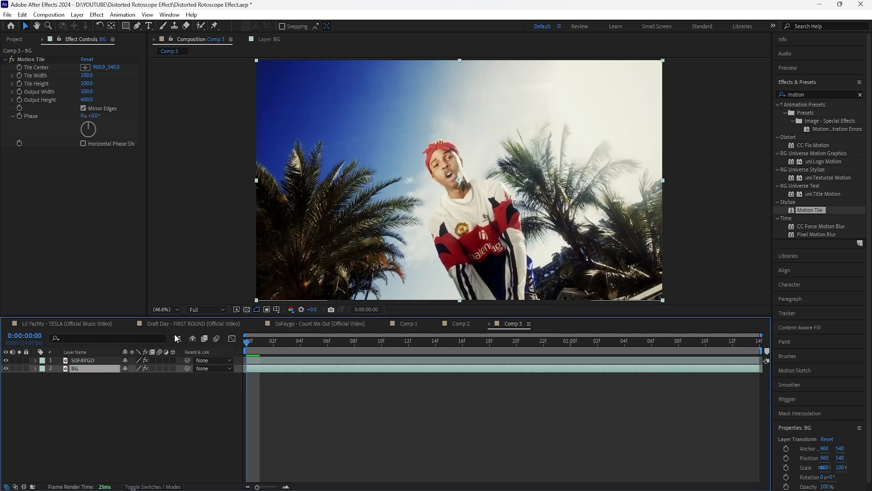
{"action": "left_click", "coordinate": [860, 94]}
{"action": "left_click_drag", "start_coordinate": [246, 342], "coordinate": [306, 356]}
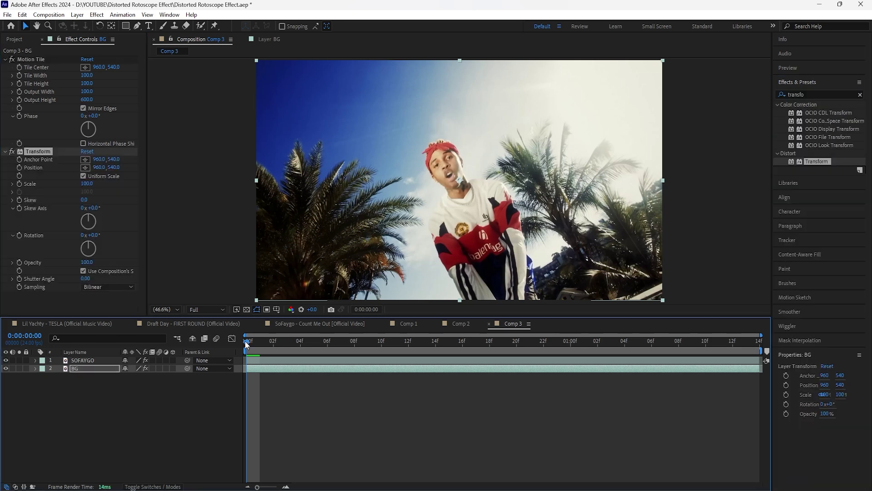
{"action": "left_click", "coordinate": [19, 168]}
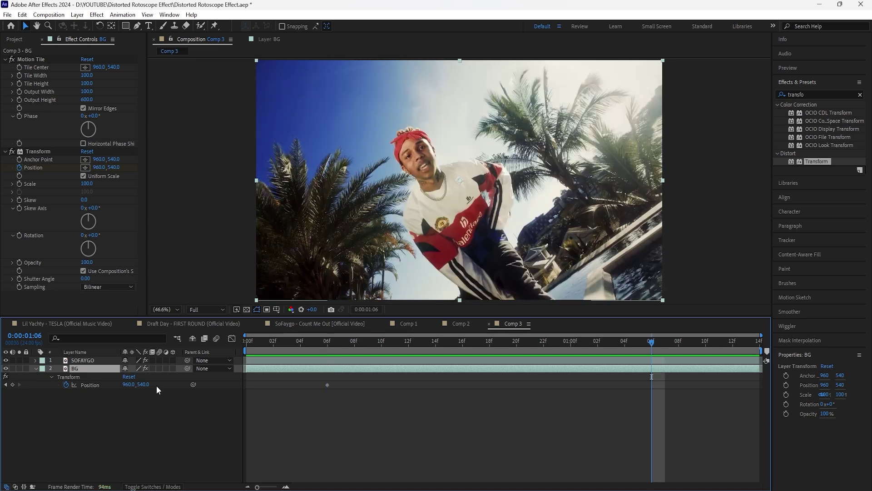
Step: Set the BG layer's Transform effect Position to 960, -1620 at 0:00:01:06
{"action": "left_click_drag", "start_coordinate": [150, 384], "coordinate": [5, 377]}
{"action": "left_click_drag", "start_coordinate": [146, 385], "coordinate": [5, 377]}
{"action": "left_click_drag", "start_coordinate": [147, 385], "coordinate": [48, 359]}
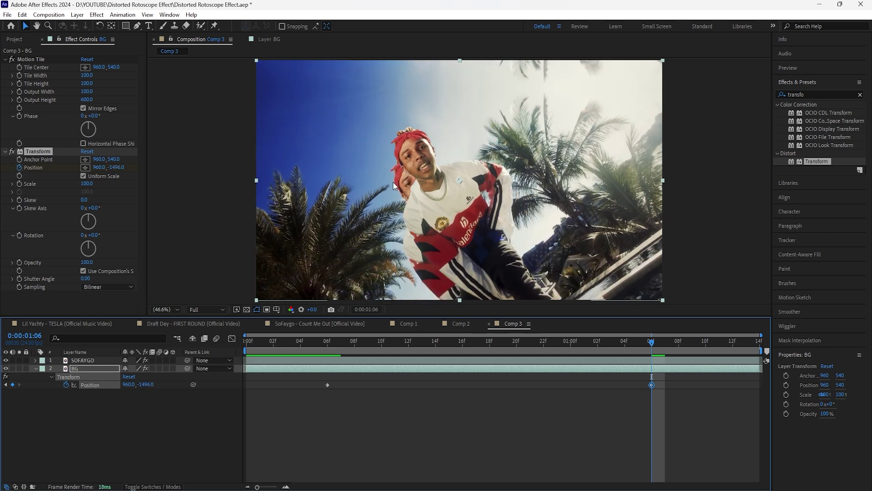
{"action": "left_click_drag", "start_coordinate": [145, 384], "coordinate": [159, 386]}
Step: Easy Ease both Position keyframes and turn on motion blur for the BG layer
{"action": "left_click_drag", "start_coordinate": [668, 383], "coordinate": [317, 387]}
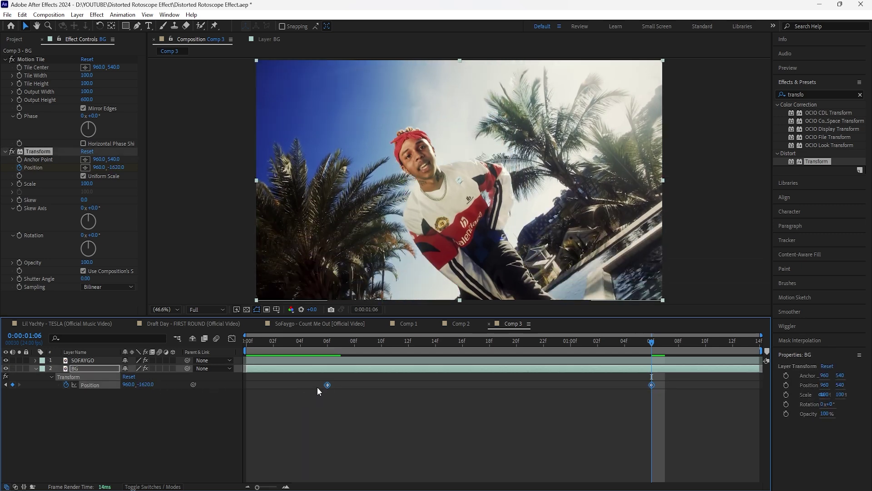
{"action": "left_click", "coordinate": [159, 368]}
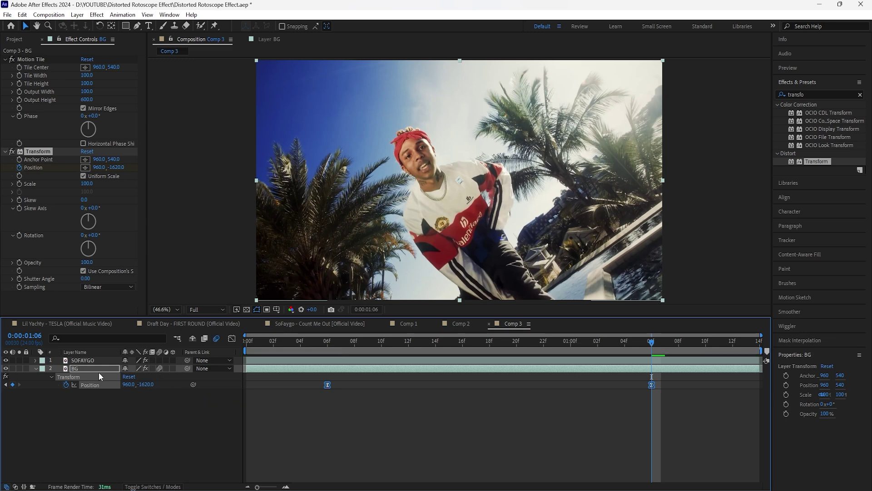
{"action": "left_click", "coordinate": [5, 60]}
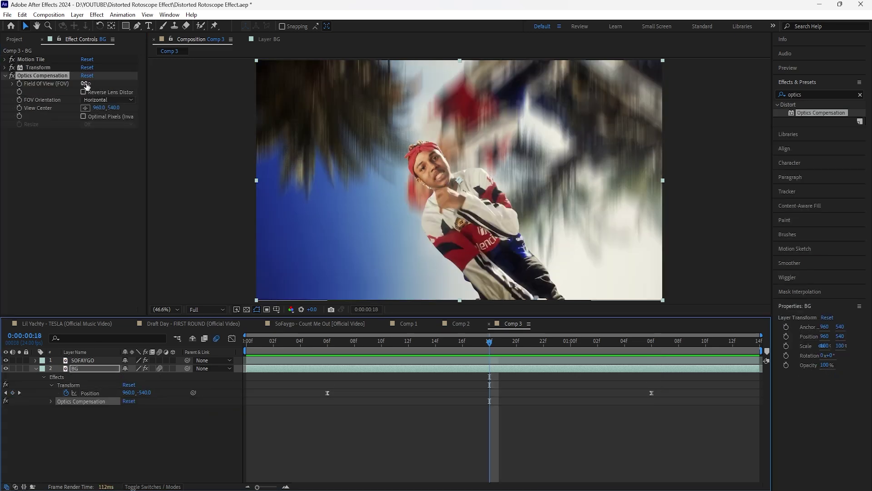
Step: Add Optics Compensation to the BG layer at 0:00:00:18, with Field Of View 125 and Reverse Lens Distortion turned on
{"action": "left_click", "coordinate": [85, 83]}
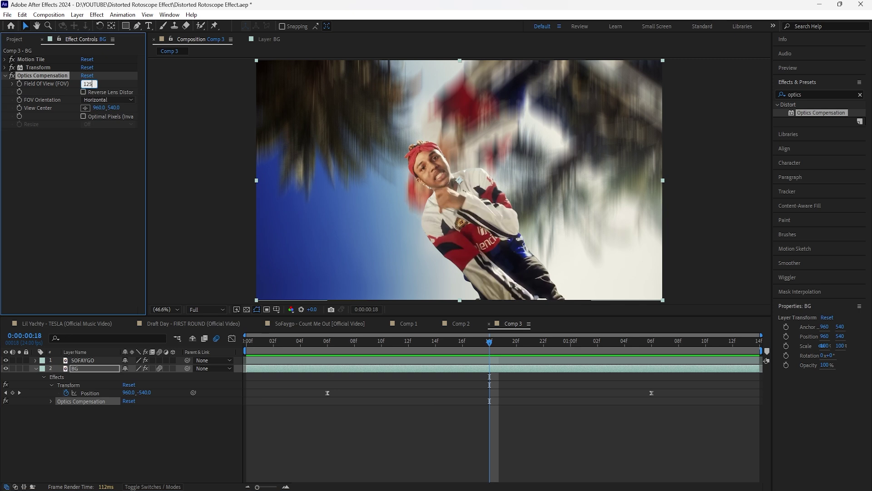
{"action": "type", "text": "125"}
{"action": "key", "text": "Return"}
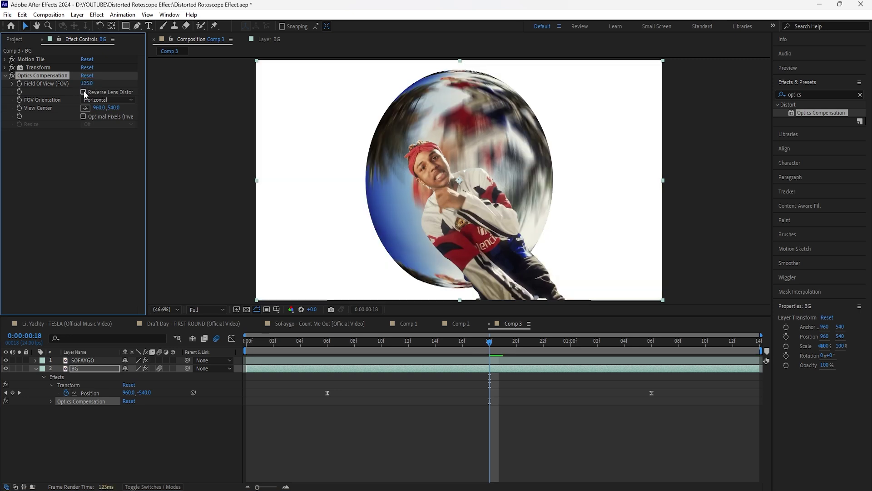
{"action": "left_click", "coordinate": [84, 92]}
Step: Keyframe the BG layer's Field Of View at 0:00:00:18 and set it to 0 at 0:00:00:06 and 0:00:01:06
{"action": "left_click", "coordinate": [19, 84]}
{"action": "left_click", "coordinate": [510, 367]}
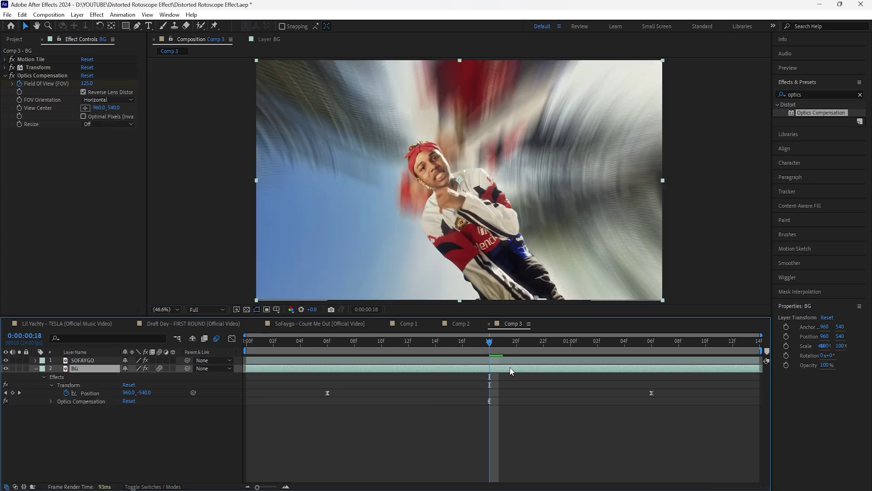
{"action": "key", "text": "u"}
{"action": "key", "text": "u"}
{"action": "left_click_drag", "start_coordinate": [493, 347], "coordinate": [327, 346]}
{"action": "left_click", "coordinate": [87, 84]}
{"action": "type", "text": "0"}
{"action": "key", "text": "Return"}
Step: Easy Ease the three Field Of View keyframes on the BG layer and preview Comp 3 from the start
{"action": "left_click_drag", "start_coordinate": [660, 398], "coordinate": [321, 412]}
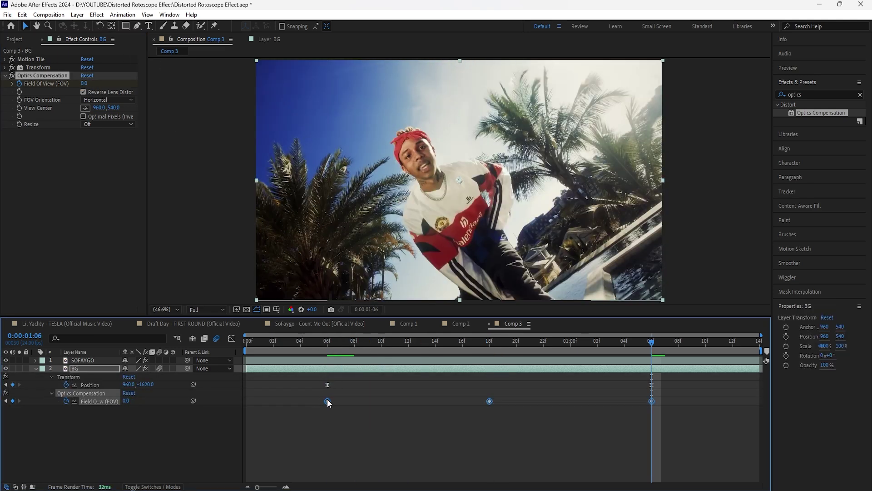
{"action": "right_click", "coordinate": [327, 401]}
{"action": "left_click_drag", "start_coordinate": [571, 344], "coordinate": [246, 380]}
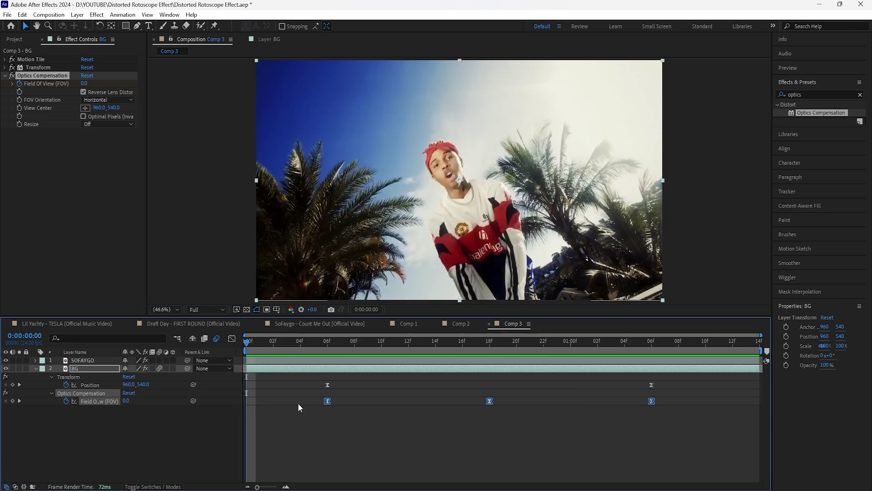
{"action": "key", "text": "space"}
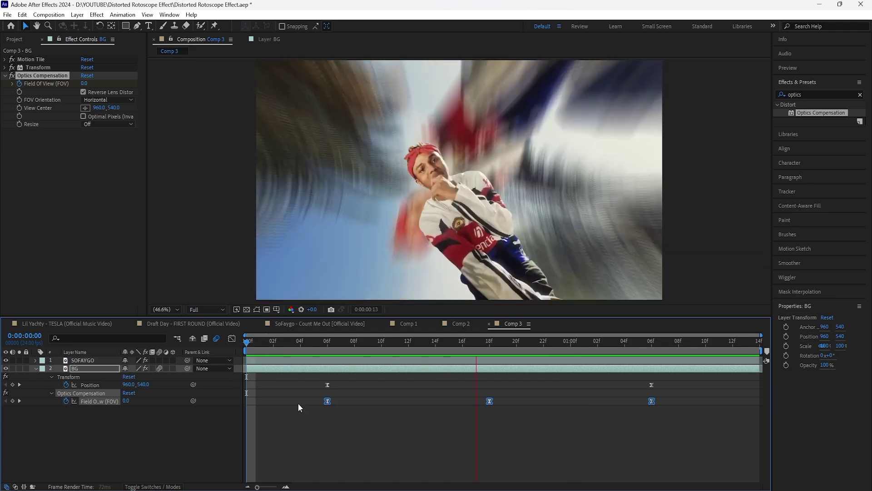